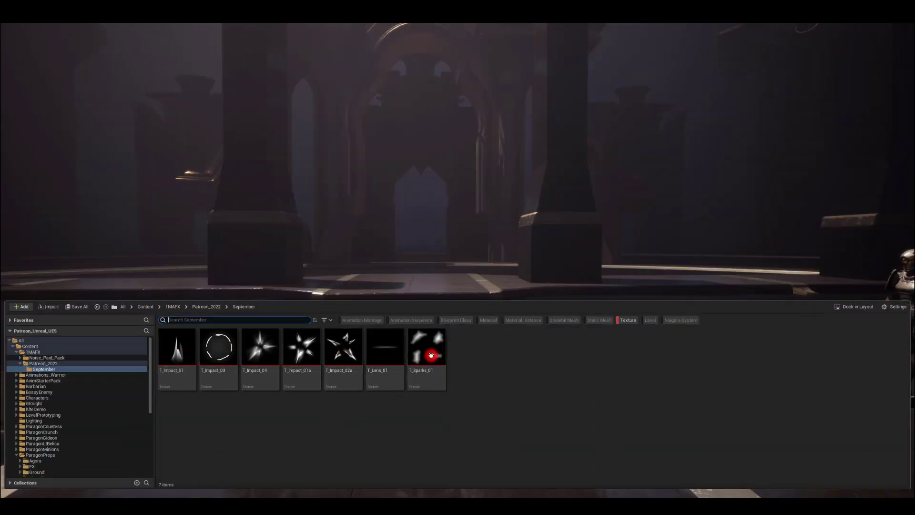
mouse_move(338, 340)
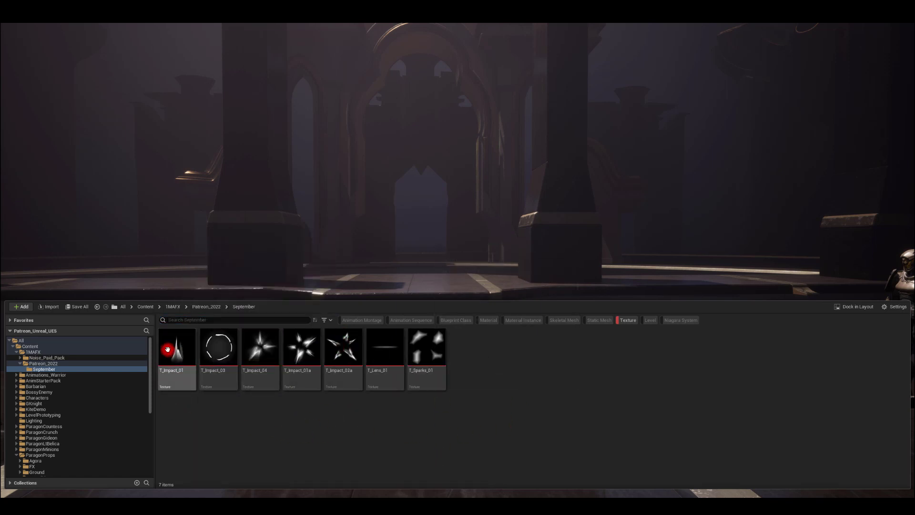
mouse_move(181, 373)
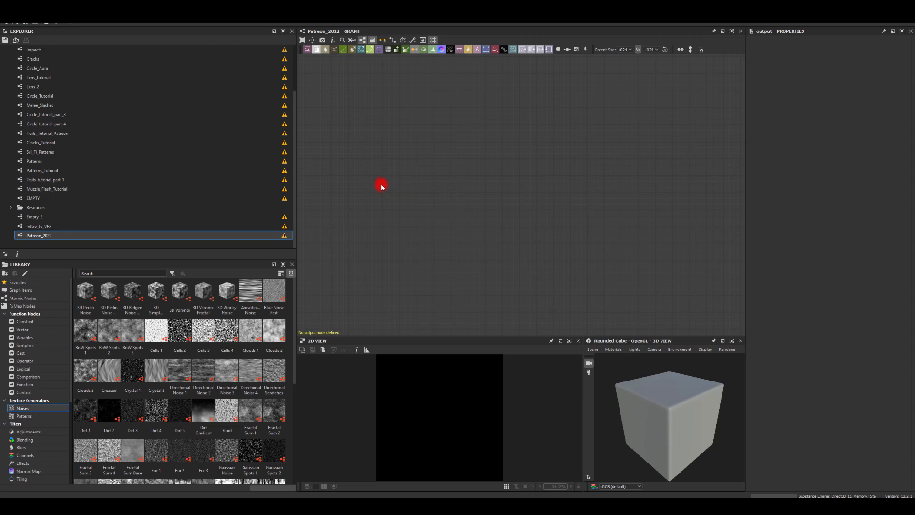
Add a Perlin Noise node to the empty graph and set its scale to 7.
key(space)
text(perl)
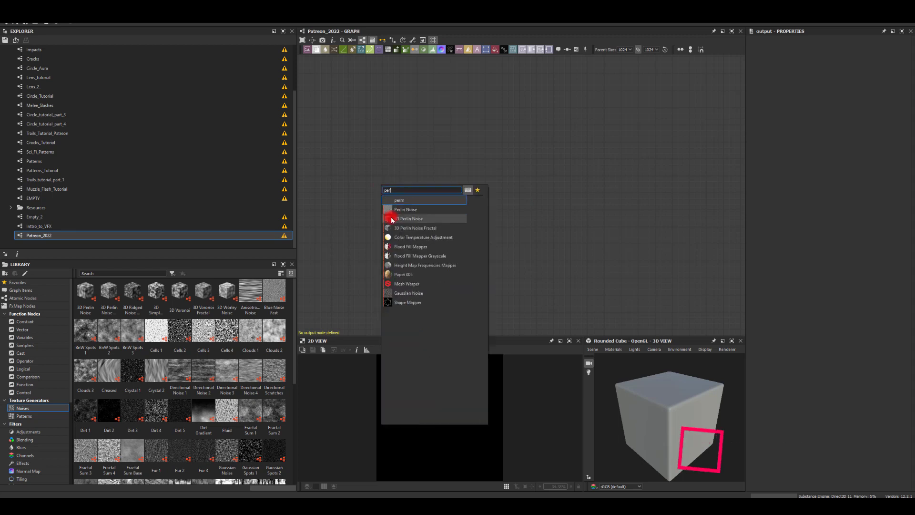
click(392, 209)
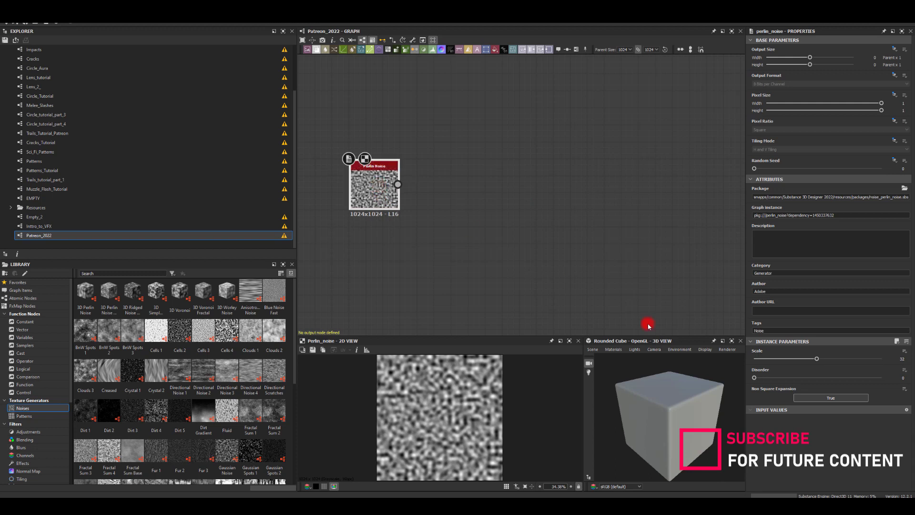
drag(816, 359, 766, 361)
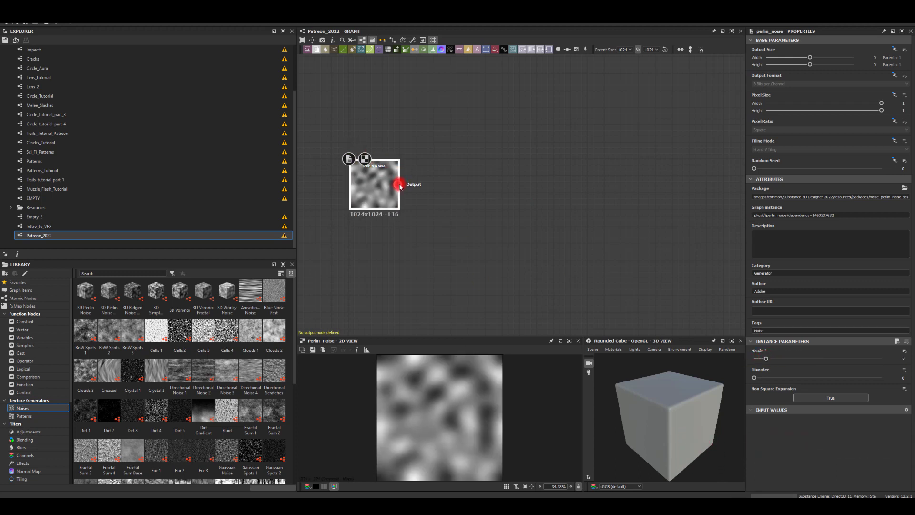
Add a Cross Section node fed by the Perlin Noise and make it polygonal with a segment amount of 13.
drag(418, 186, 440, 184)
text(cross)
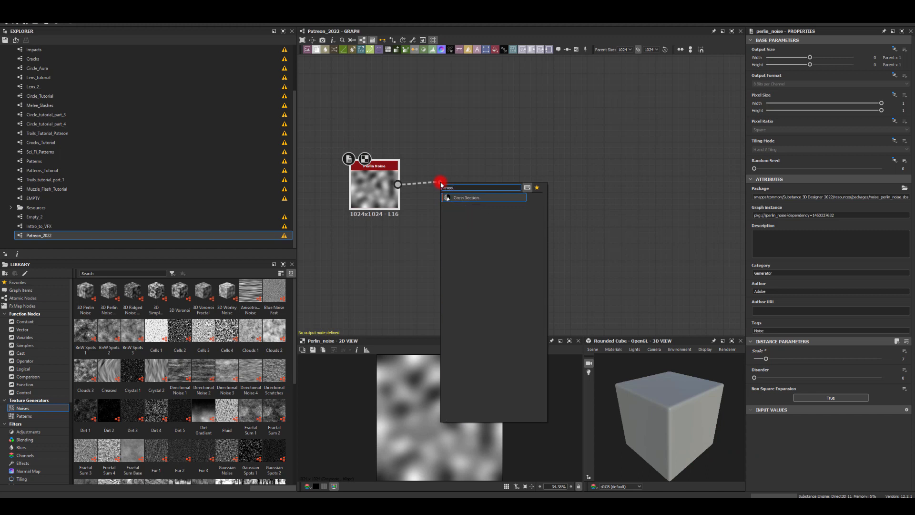
key(Return)
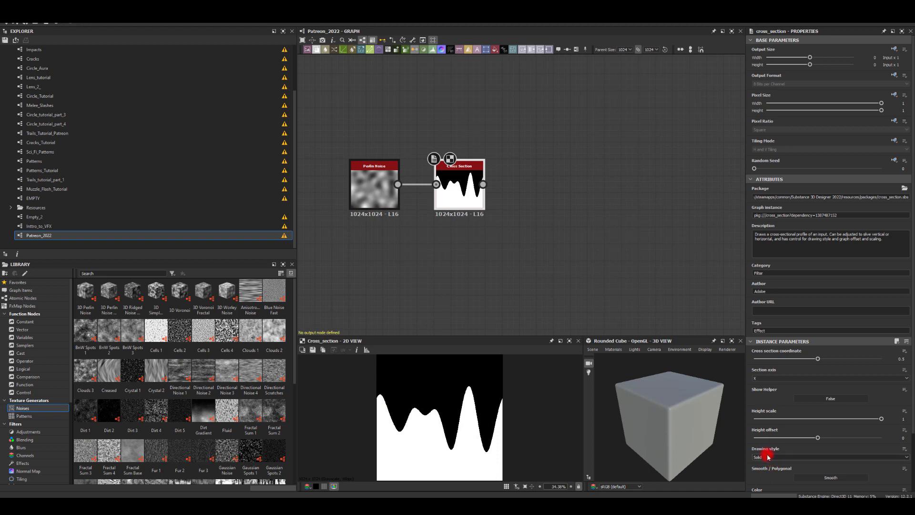
scroll(759, 455, down, 3)
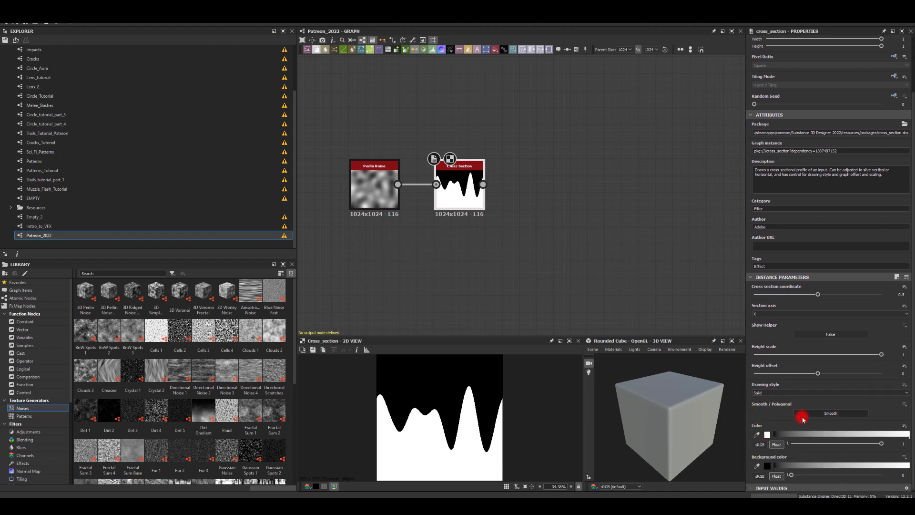
click(807, 417)
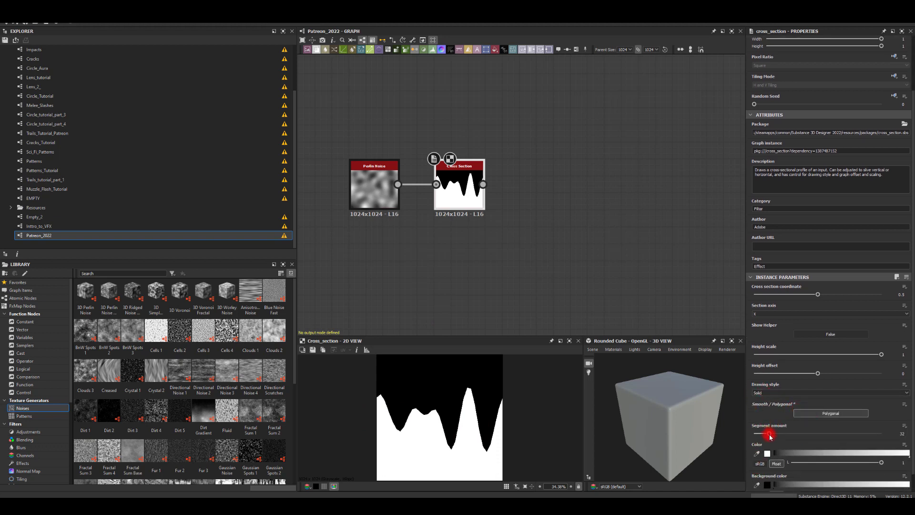
drag(769, 435, 759, 434)
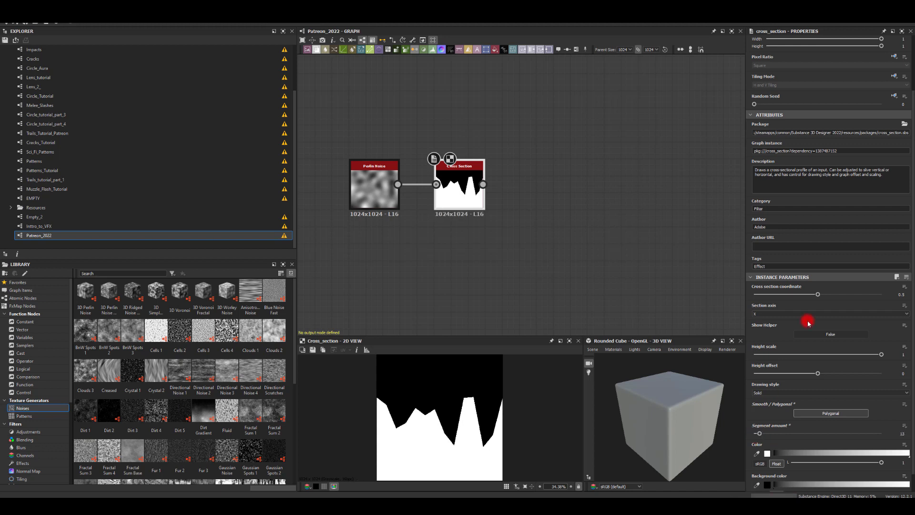
Set the Cross Section's coordinate to 0.16 and its drawing style to Gradient.
drag(817, 296, 773, 295)
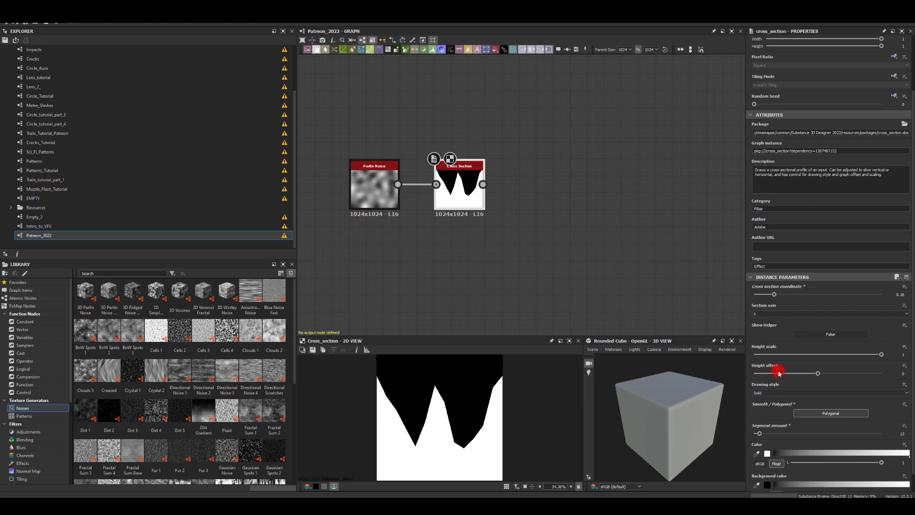
scroll(779, 381, down, 1)
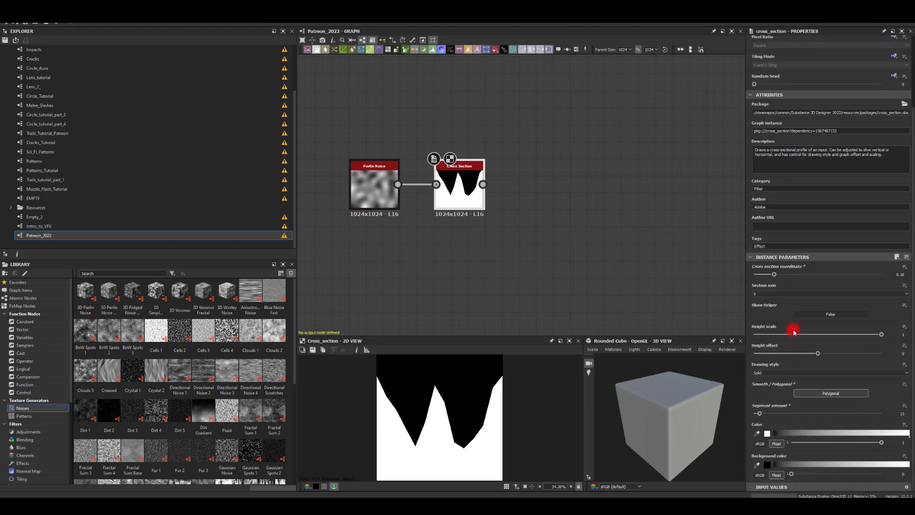
click(768, 373)
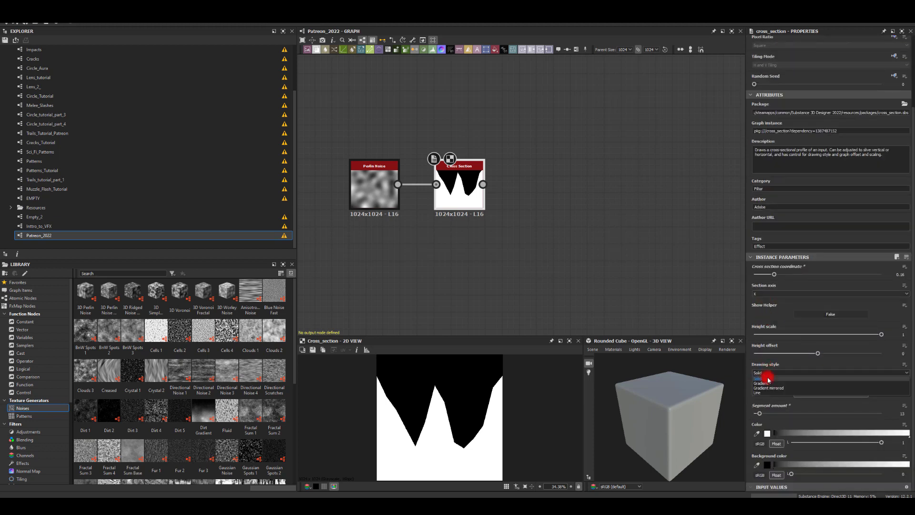
click(765, 386)
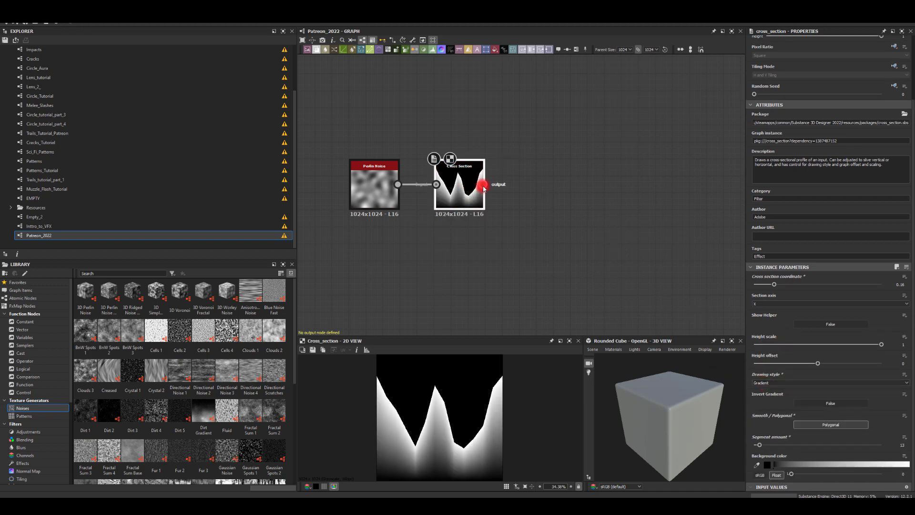
Add a Blend node connected to the Cross Section's output.
drag(484, 187, 550, 153)
text(bl)
key(Return)
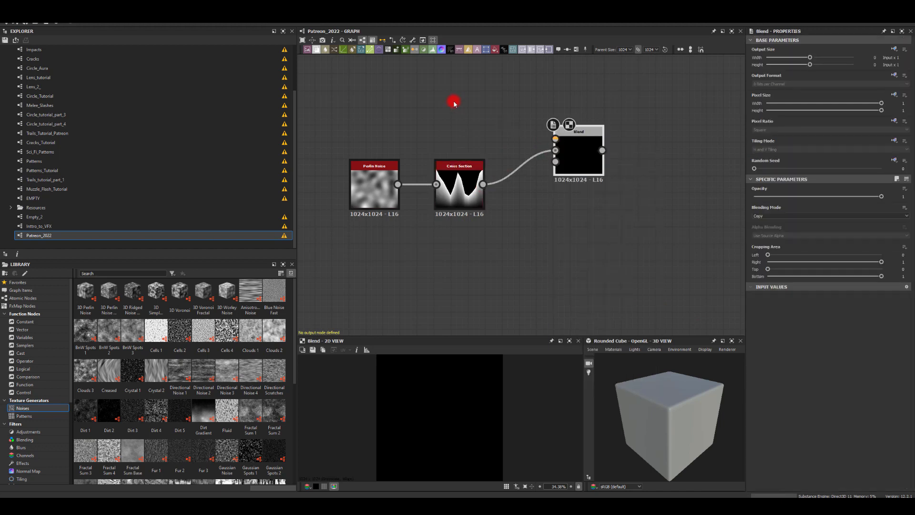
Add a Shape node with the Disc pattern and narrow its X size to roughly half to form a vertical ellipse.
key(space)
text(sha)
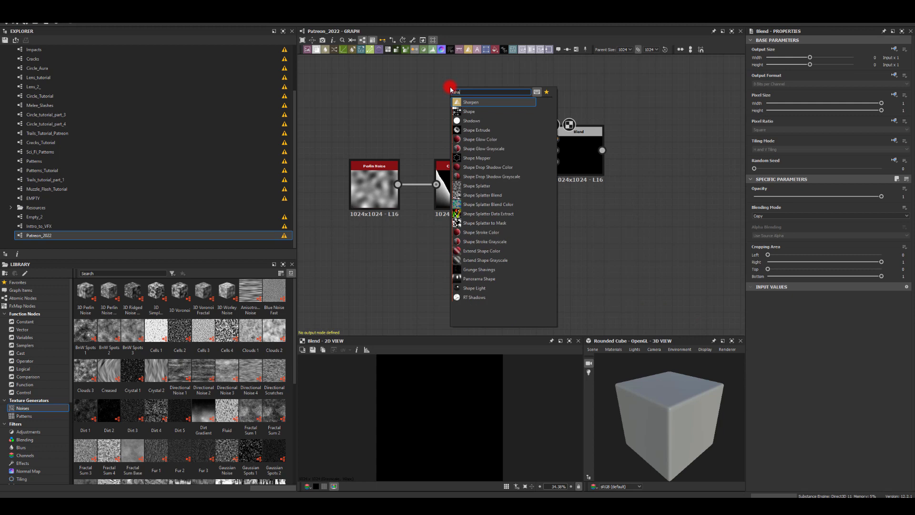
click(471, 111)
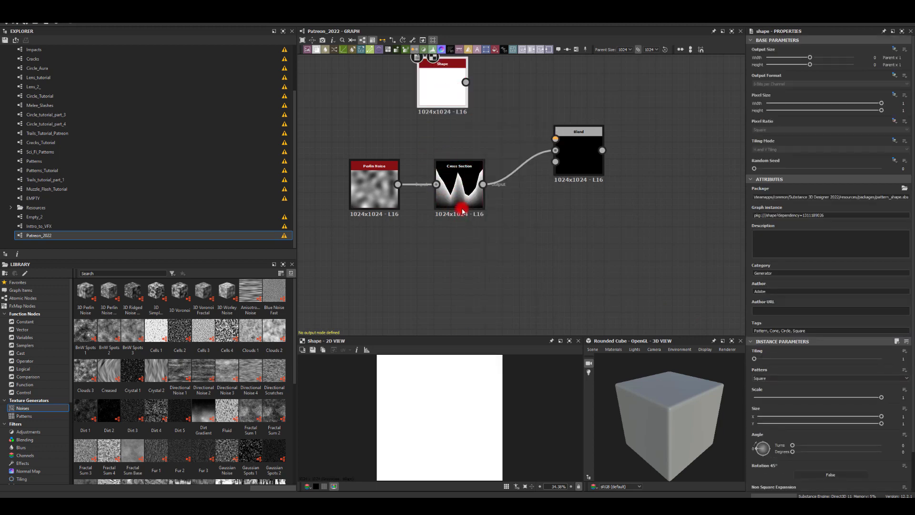
click(760, 382)
click(760, 392)
drag(879, 415, 825, 420)
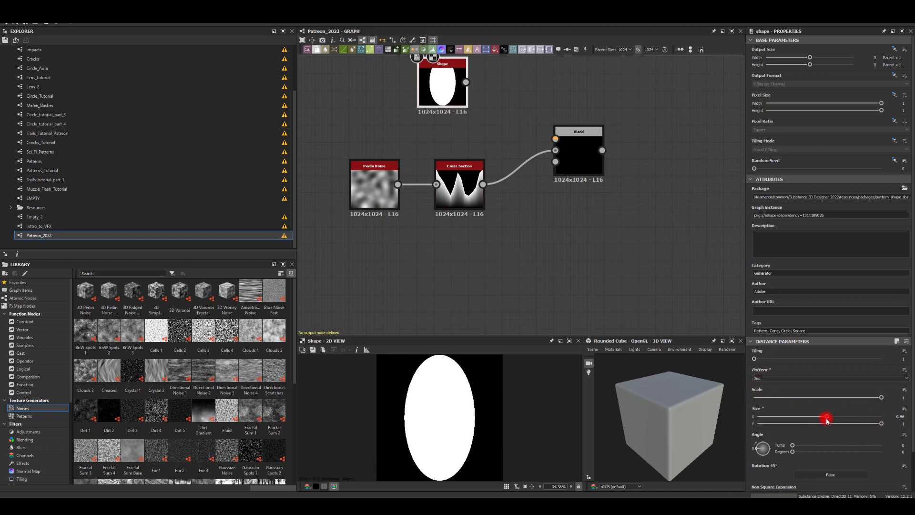
Connect the Shape to the Blend's foreground input and set the blending mode to Multiply.
drag(529, 123, 555, 137)
click(577, 148)
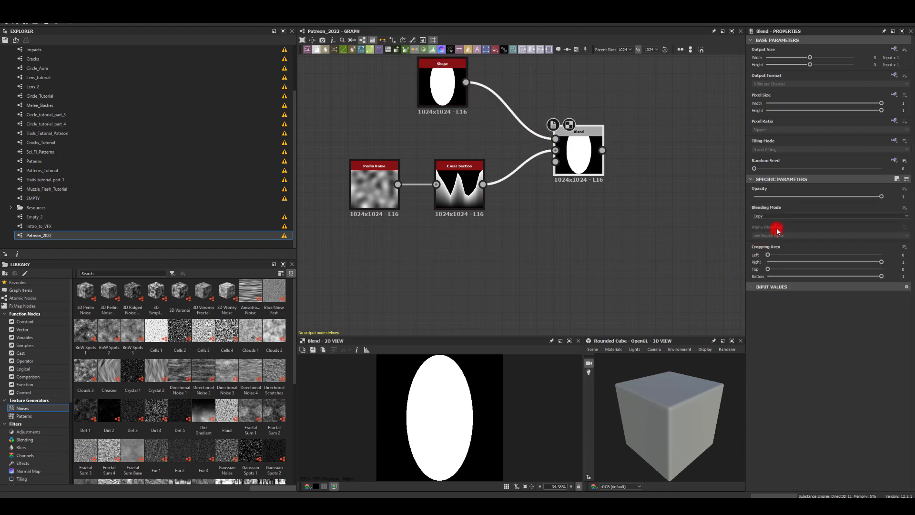
click(778, 217)
click(762, 238)
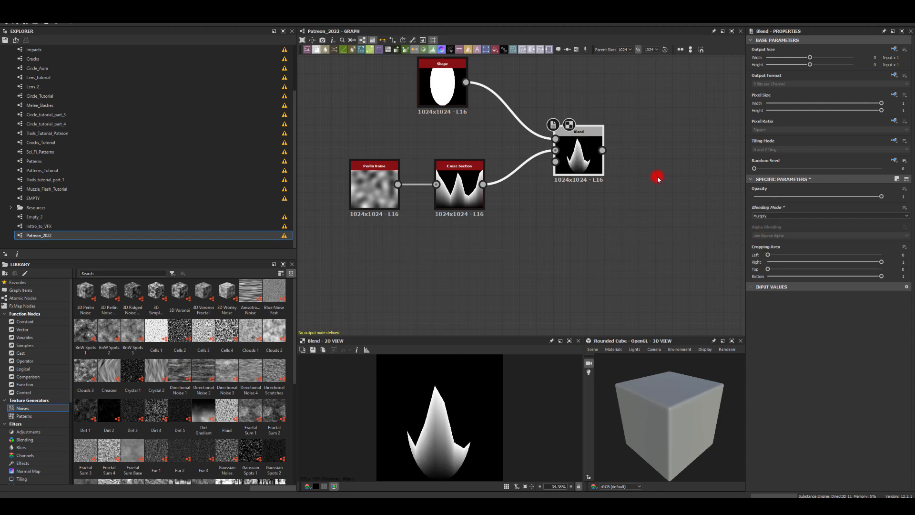
Fine-tune the Cross Section coordinate at 0.16 and set the Perlin Noise disorder to 0.91.
middle_drag(634, 158, 571, 185)
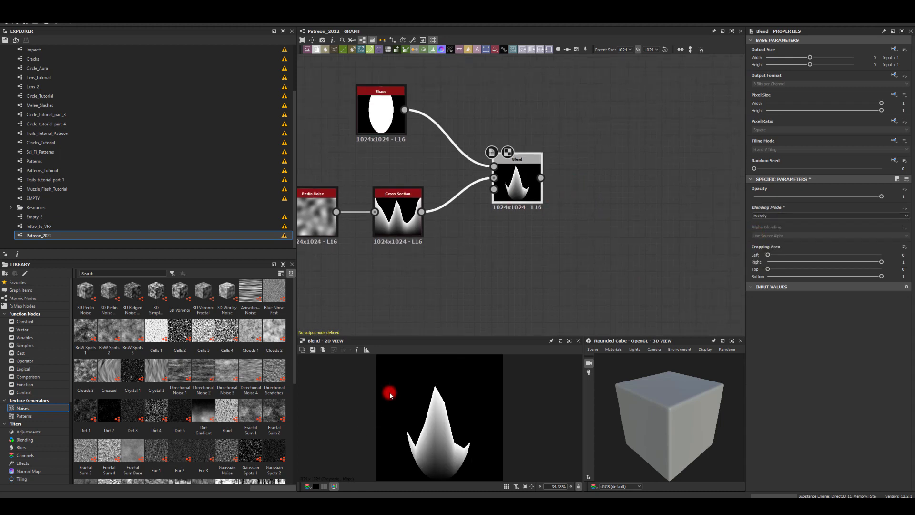
click(398, 215)
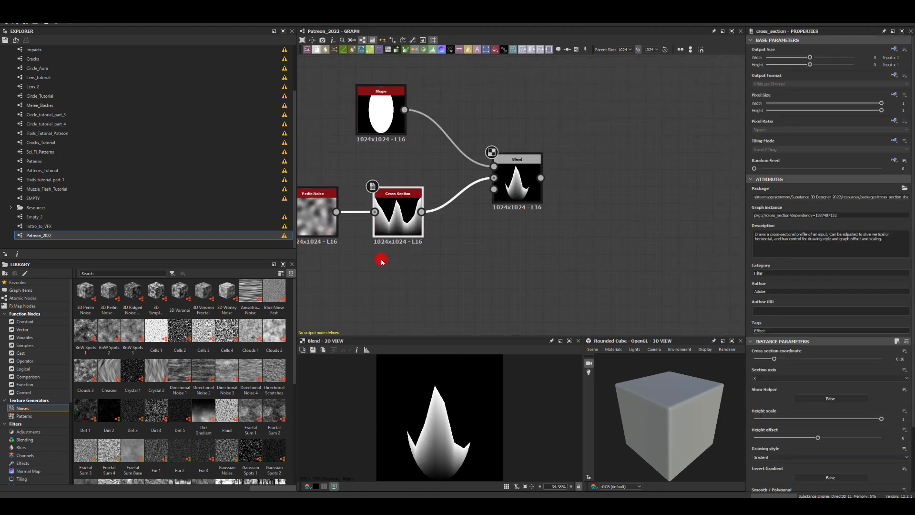
mouse_move(780, 361)
mouse_down()
mouse_move(863, 365)
mouse_move(776, 359)
mouse_up()
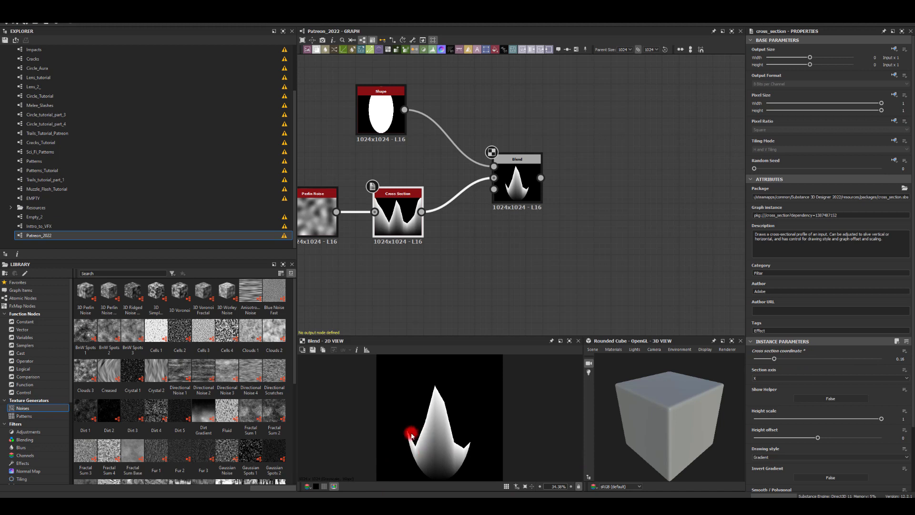
click(306, 205)
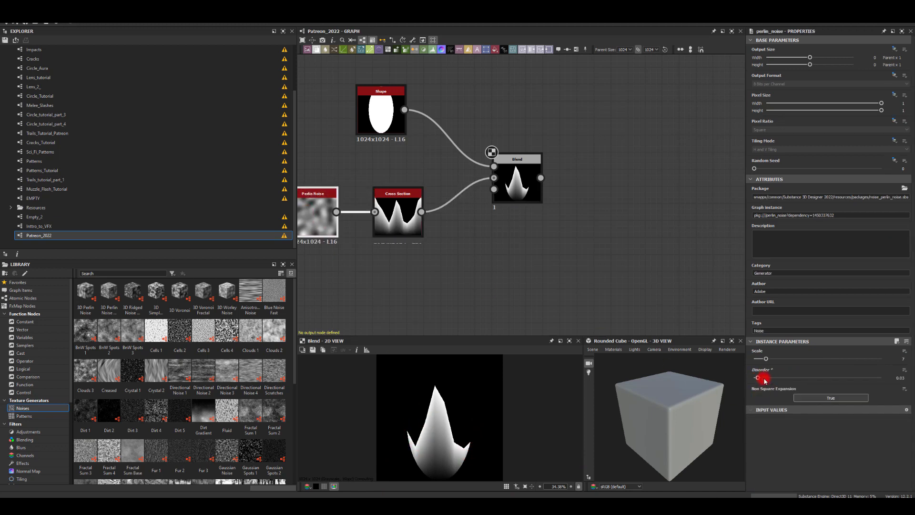
drag(766, 380, 868, 373)
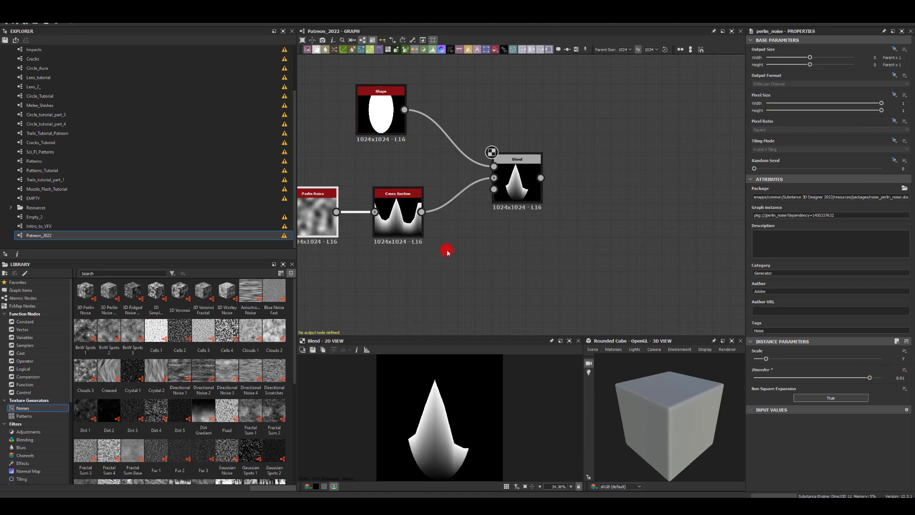
Add a Blur HQ Grayscale node after the Blend and set its intensity to 1.
middle_drag(527, 241, 460, 275)
drag(474, 214, 534, 209)
text(bl)
click(550, 248)
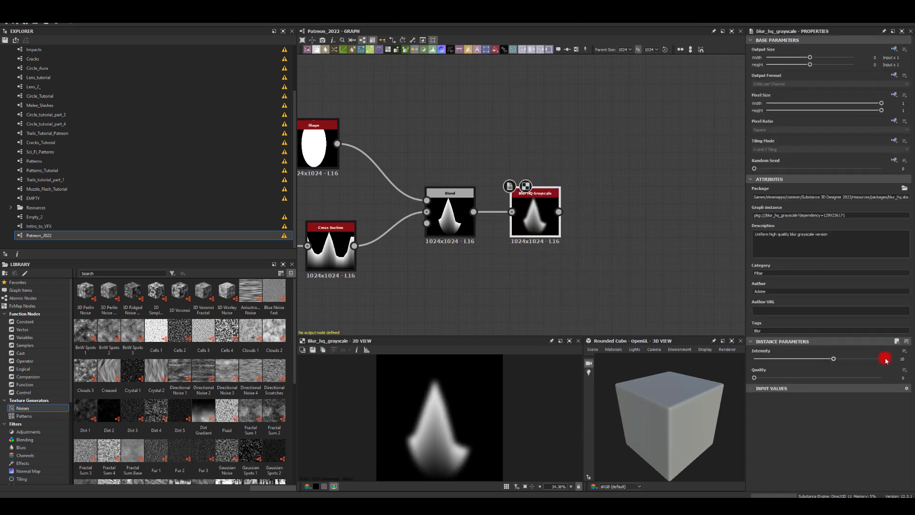
text(1)
key(Return)
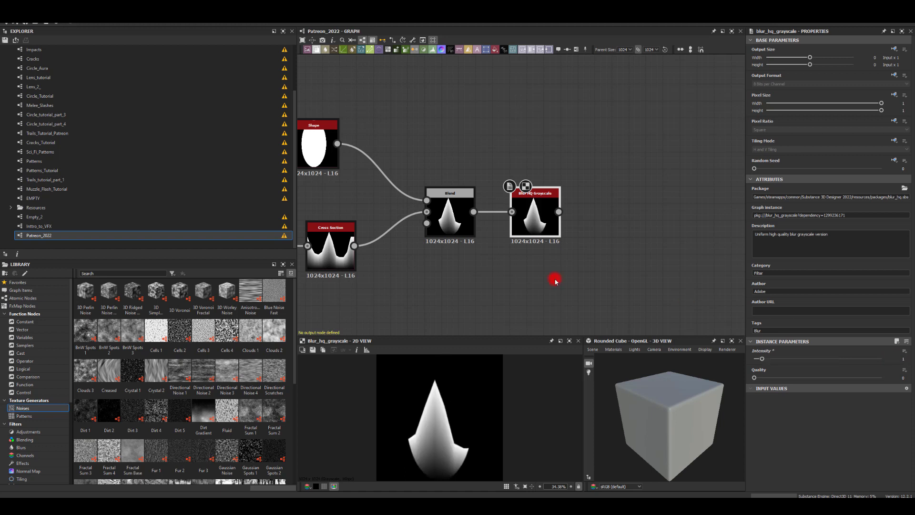
Add a Transformation 2D node after the blur, shift the spike upward by about 0.09, and place the node closer to the blur.
middle_drag(630, 107, 570, 134)
drag(502, 236, 548, 233)
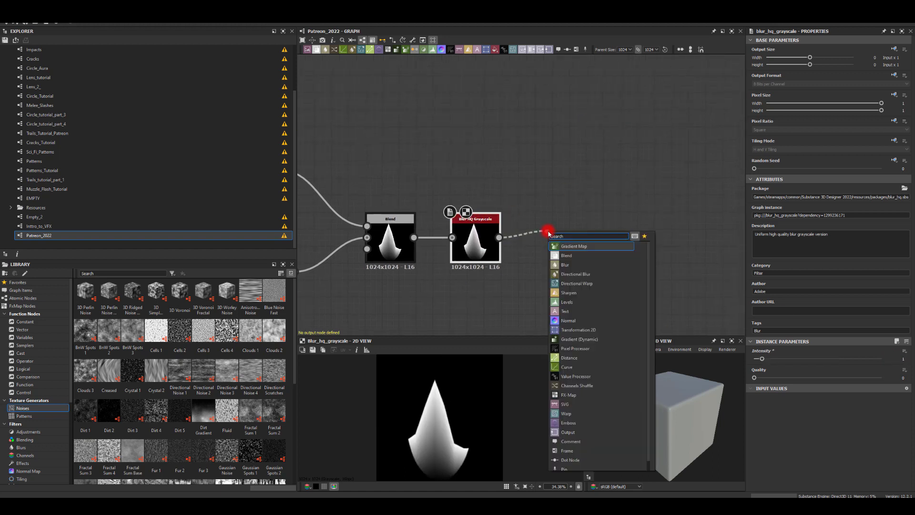
key(Return)
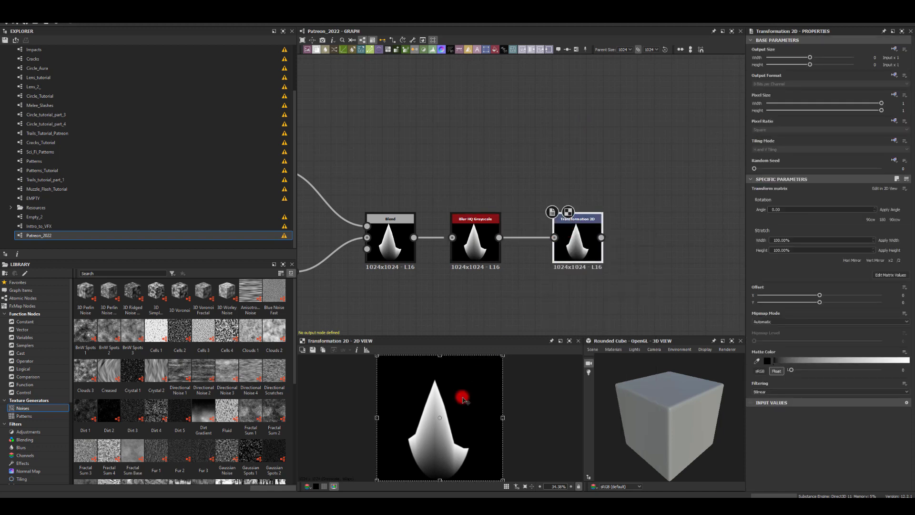
drag(441, 438, 446, 424)
scroll(434, 434, down, 1)
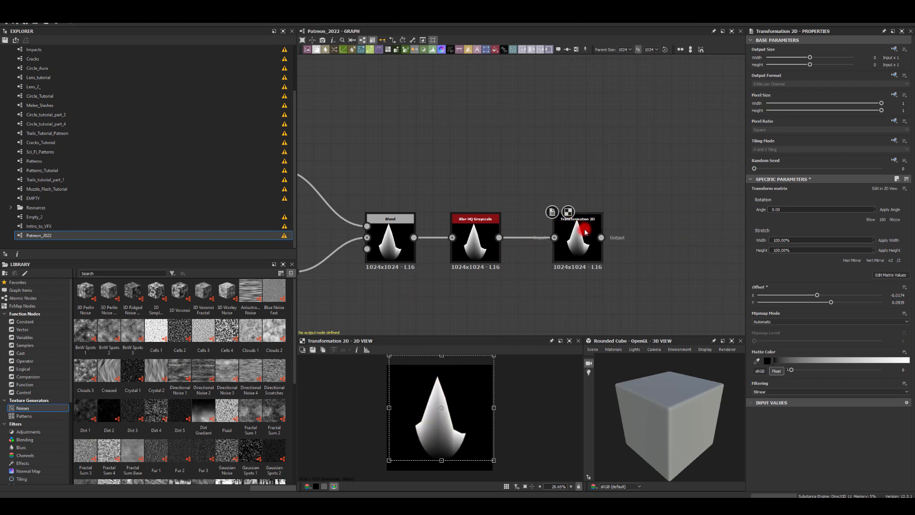
drag(581, 239, 547, 239)
middle_drag(574, 232, 518, 235)
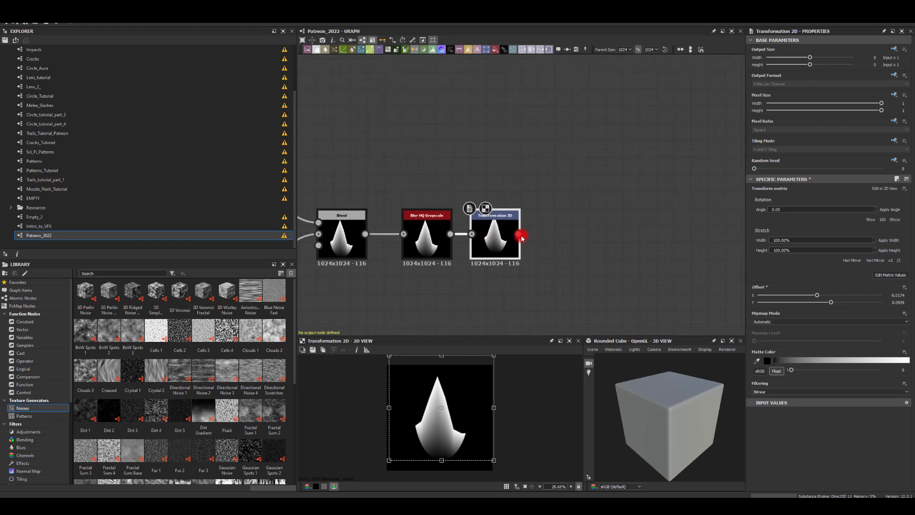
Add a Histogram Scan node after the Transformation 2D and set its position to 0.16.
drag(575, 233, 576, 234)
text(scan)
click(588, 285)
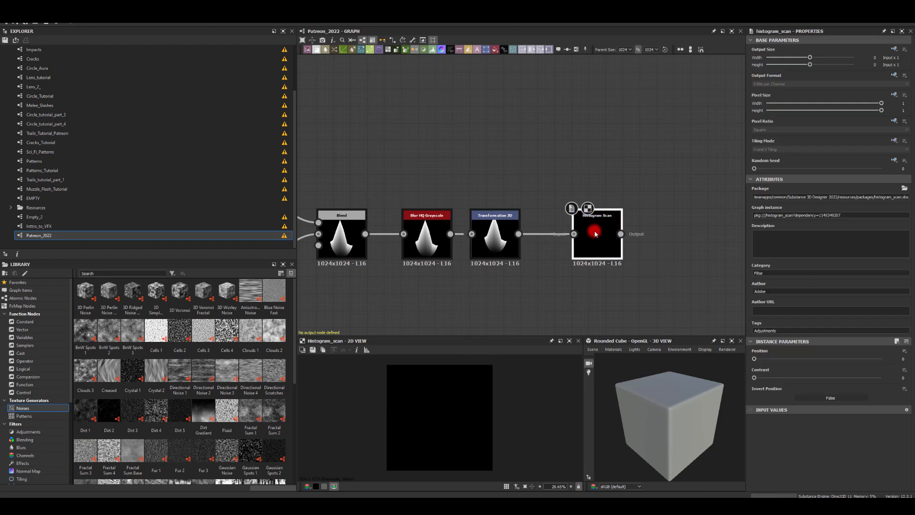
drag(769, 364, 774, 366)
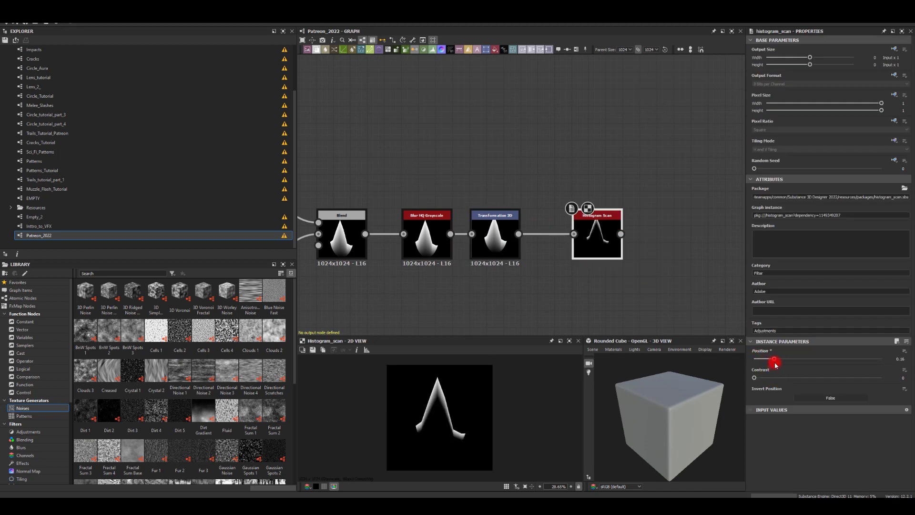
drag(774, 363, 773, 361)
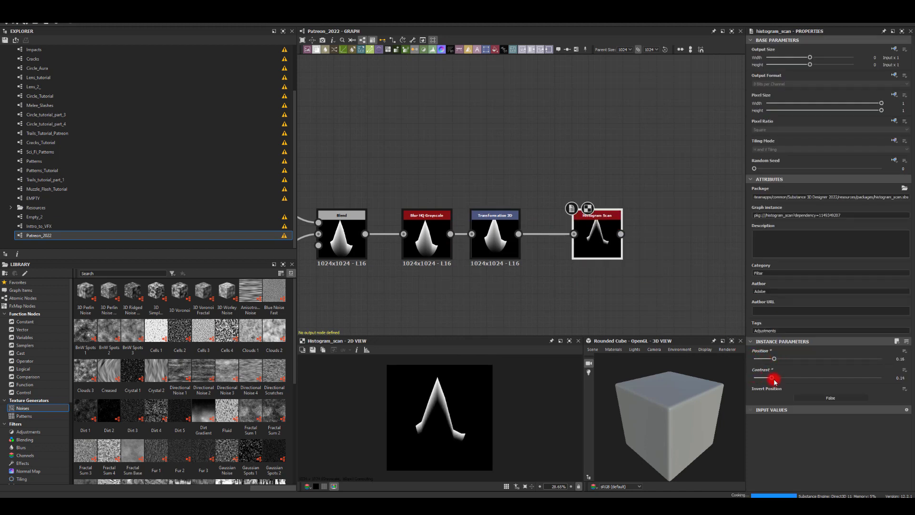
Add a Blur HQ Grayscale node after the Histogram Scan and move both nodes below the main chain.
middle_drag(550, 288, 483, 292)
drag(554, 240, 601, 265)
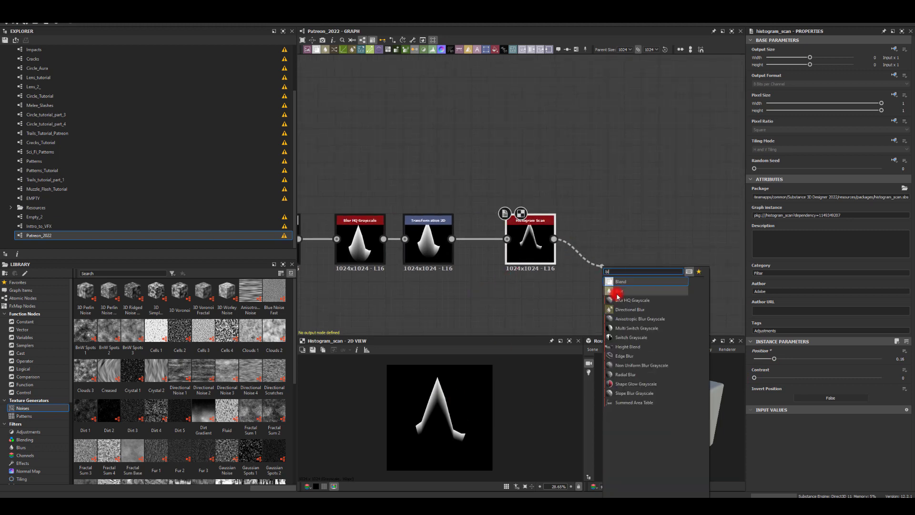
click(632, 300)
drag(615, 279, 564, 305)
Add a Blend node fed by the Transformation 2D and connect the Histogram Scan's blur to its foreground input.
drag(448, 239, 636, 191)
text(bl)
click(654, 210)
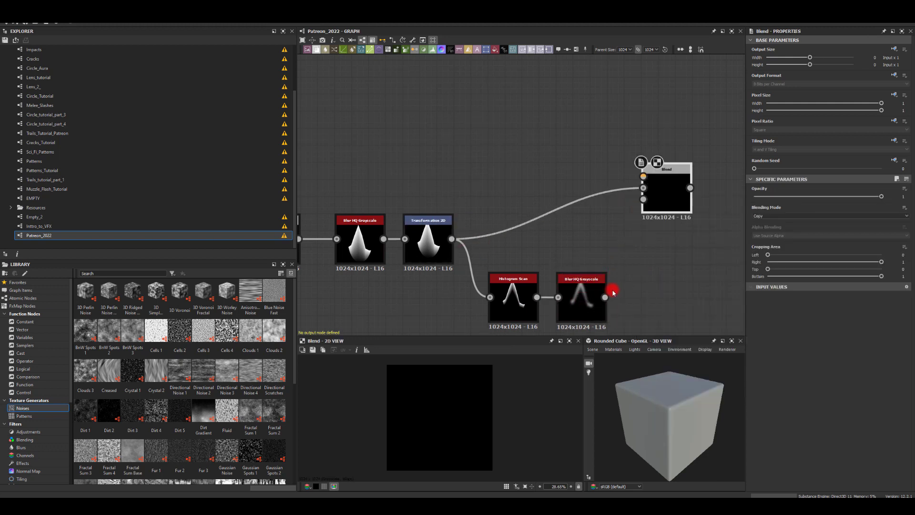
drag(605, 296, 644, 177)
Set the new Blend to Add (Linear Dodge) with opacity 0.44 and align it with the main chain.
click(760, 217)
click(755, 235)
drag(668, 188, 684, 239)
drag(879, 196, 801, 193)
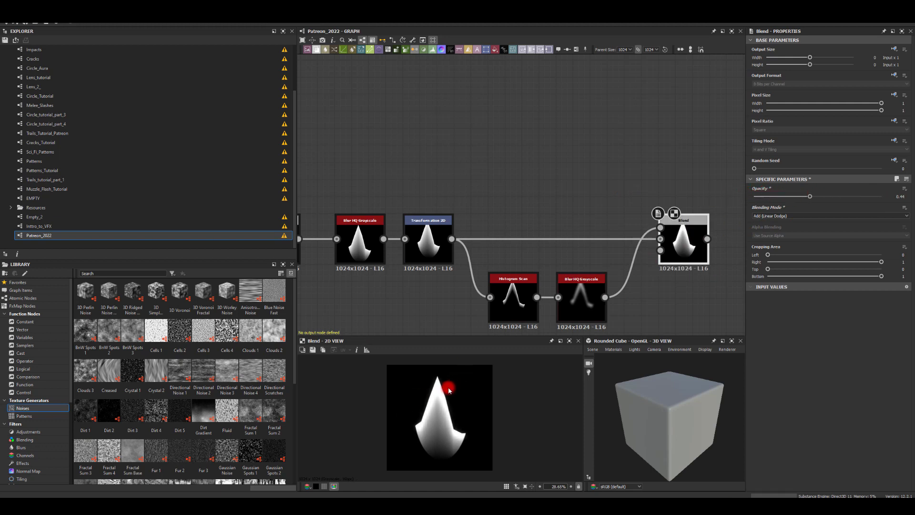
Add a Blur HQ Grayscale node after the new Blend, set its intensity to 3, and place it closer to the Blend.
middle_drag(665, 146, 512, 135)
middle_drag(628, 154, 581, 161)
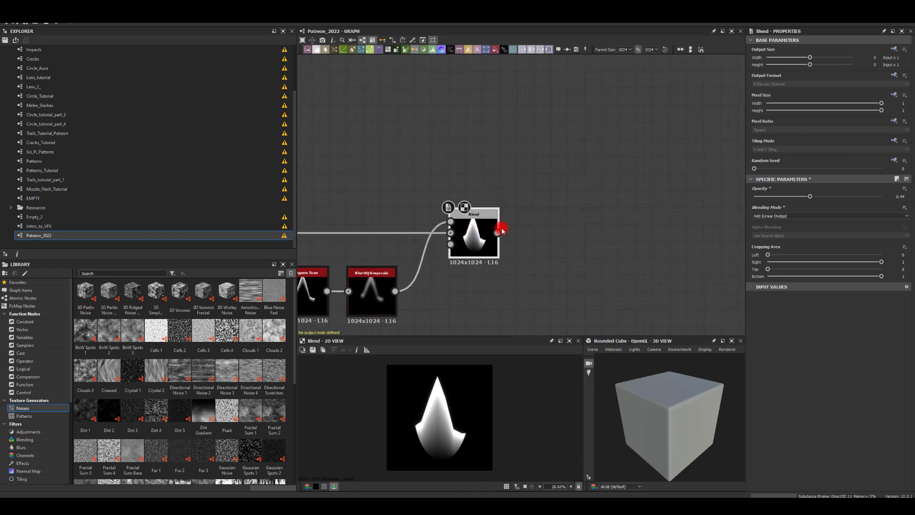
drag(497, 233, 564, 235)
text(bl)
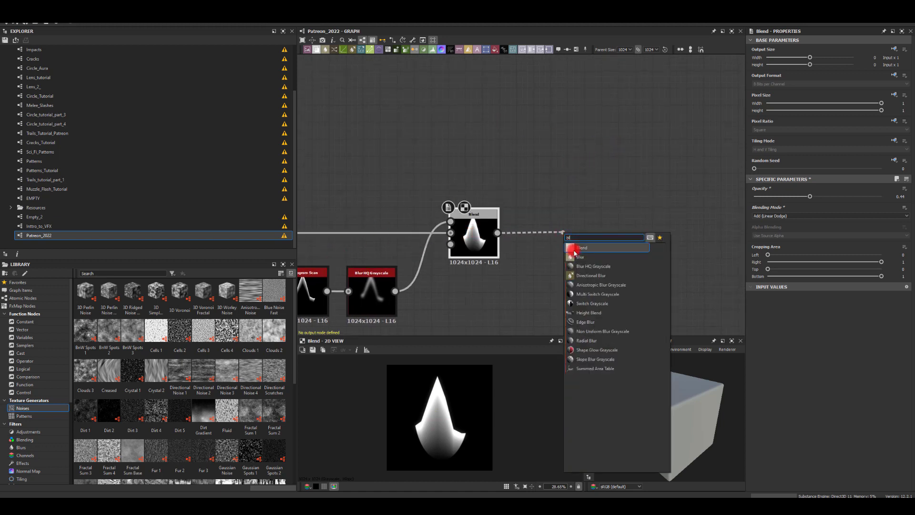
click(583, 266)
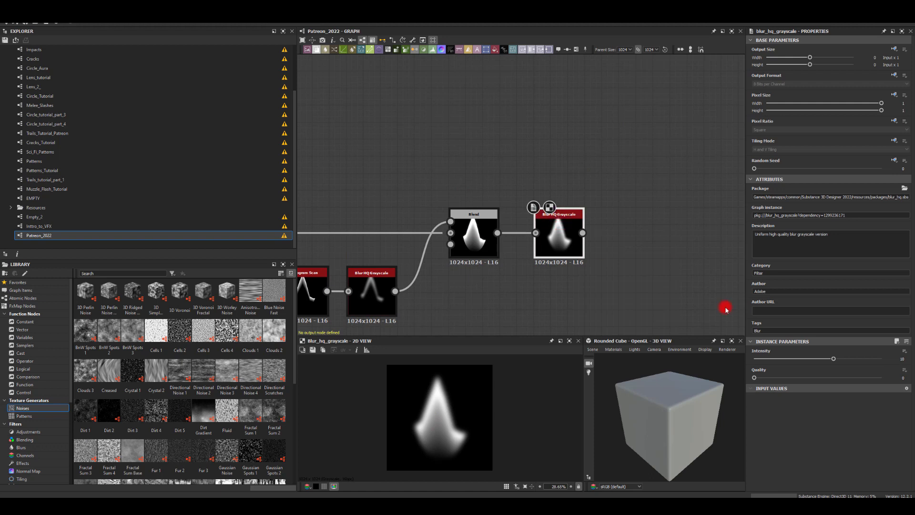
drag(810, 358, 767, 362)
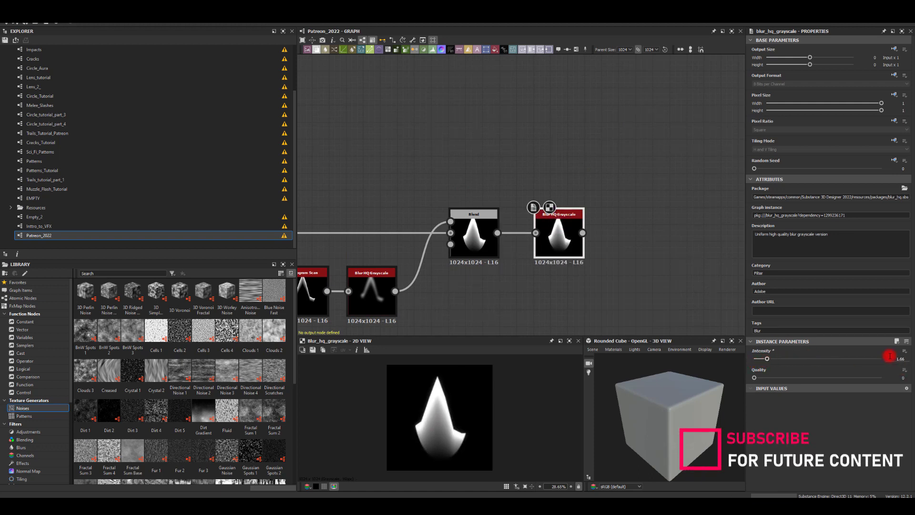
text(3)
key(Return)
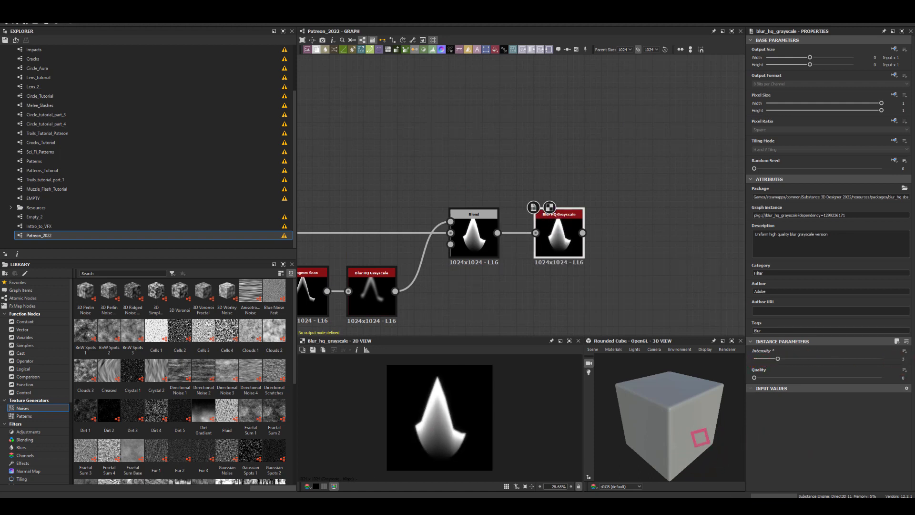
drag(561, 233, 544, 233)
Add a Splatter Circular node after the blur, connect the blur to its first input, and line it up with the chain.
middle_drag(604, 166, 535, 171)
drag(501, 238, 565, 219)
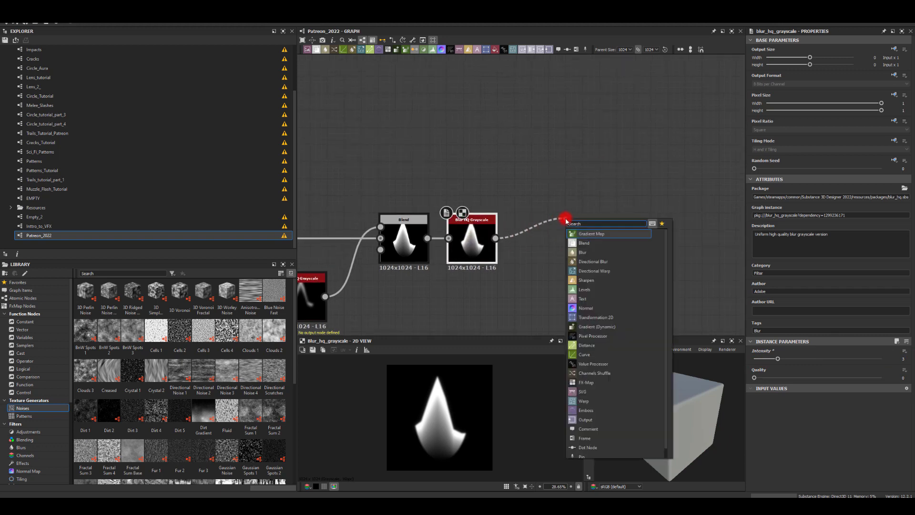
text(splat)
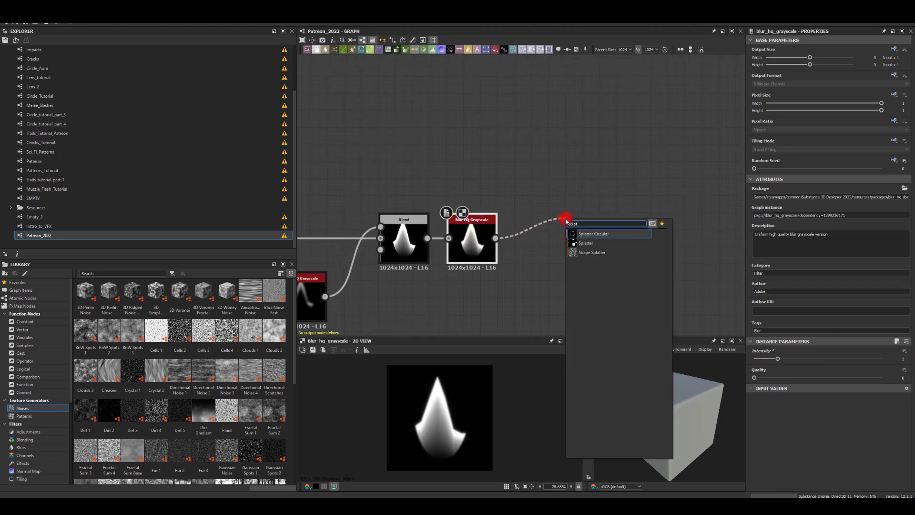
key(Return)
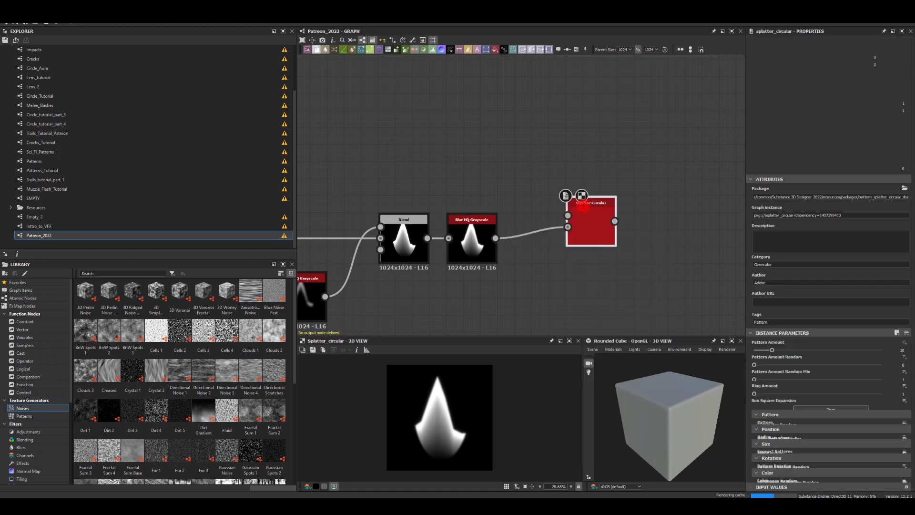
drag(591, 223, 494, 238)
drag(567, 228, 560, 240)
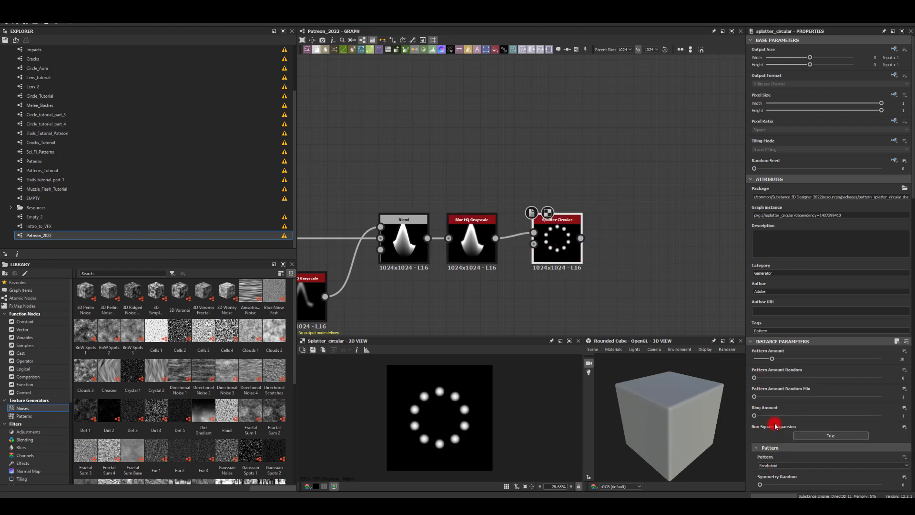
Set the Splatter Circular's pattern to Image Input and its pattern amount to 3.
click(775, 469)
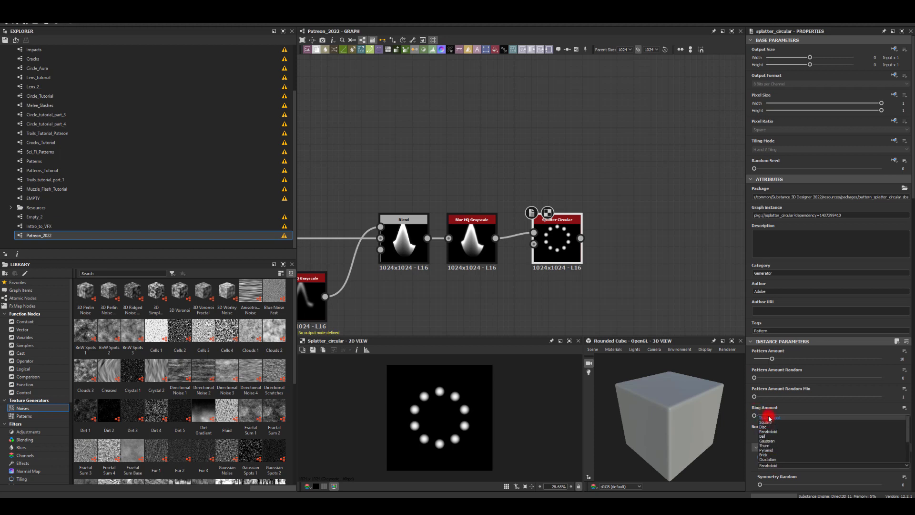
click(768, 418)
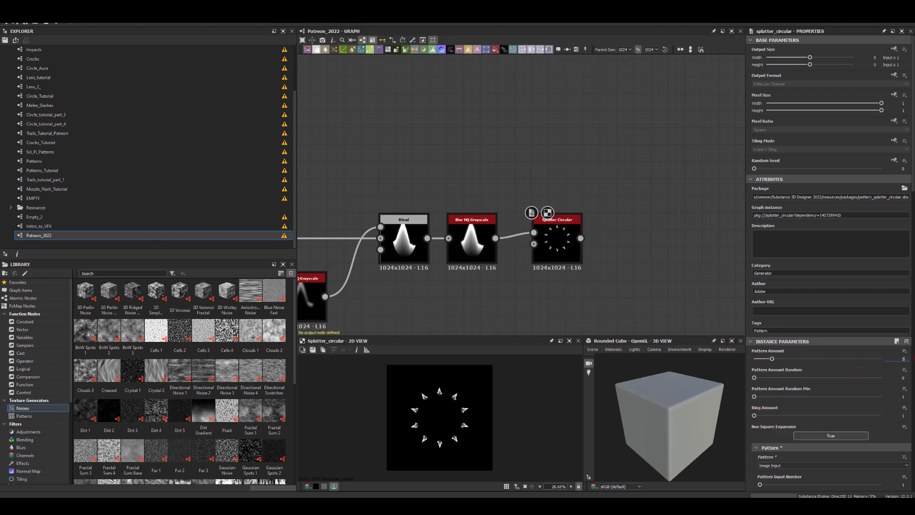
click(903, 358)
text(3)
key(Return)
Raise the splatter's pattern scale to 2 and set its size to 1 in both X and Y.
scroll(749, 388, down, 5)
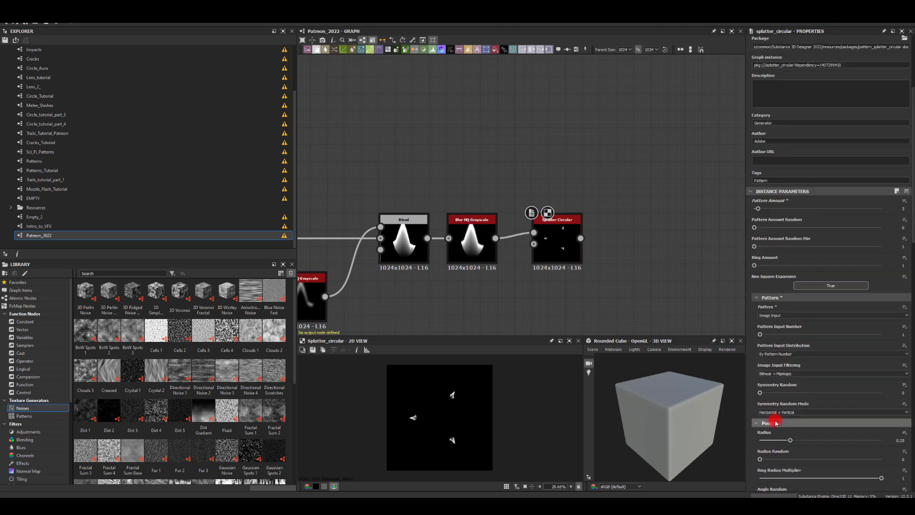
scroll(775, 423, down, 4)
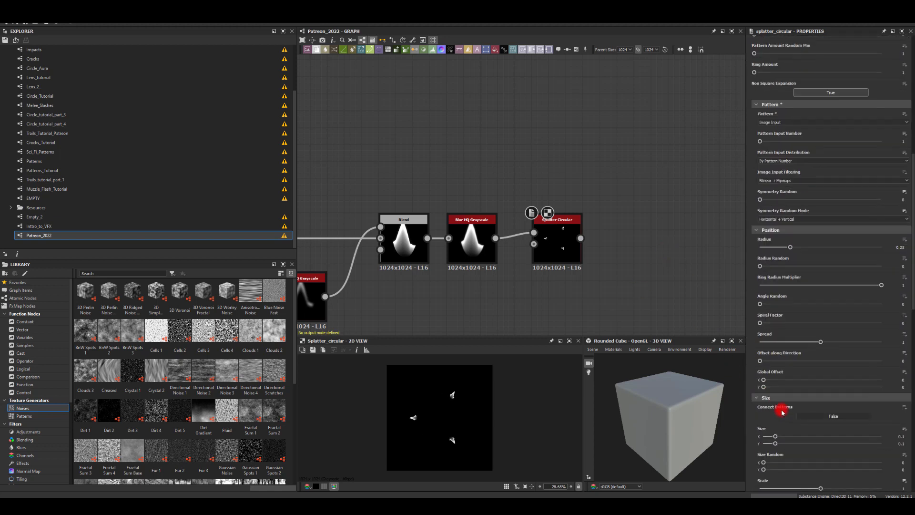
scroll(781, 411, down, 2)
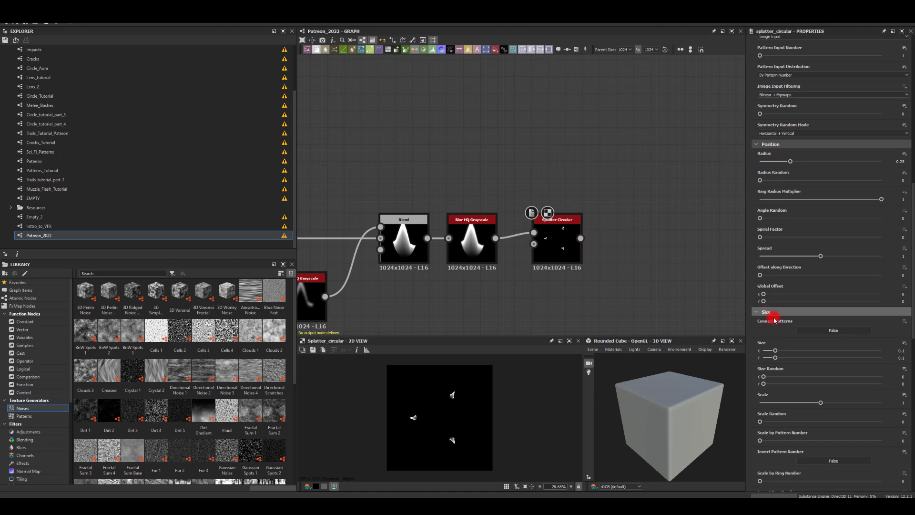
drag(819, 403, 880, 402)
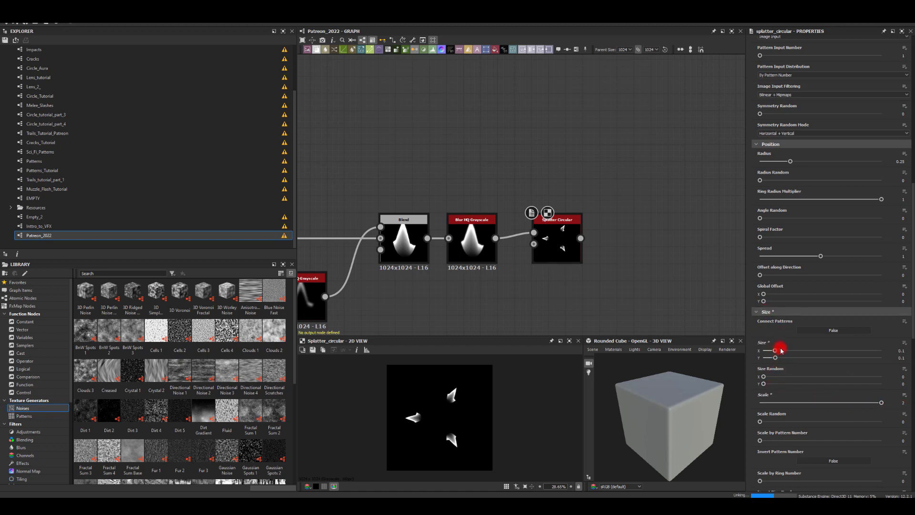
drag(787, 350, 911, 357)
text(1)
key(Return)
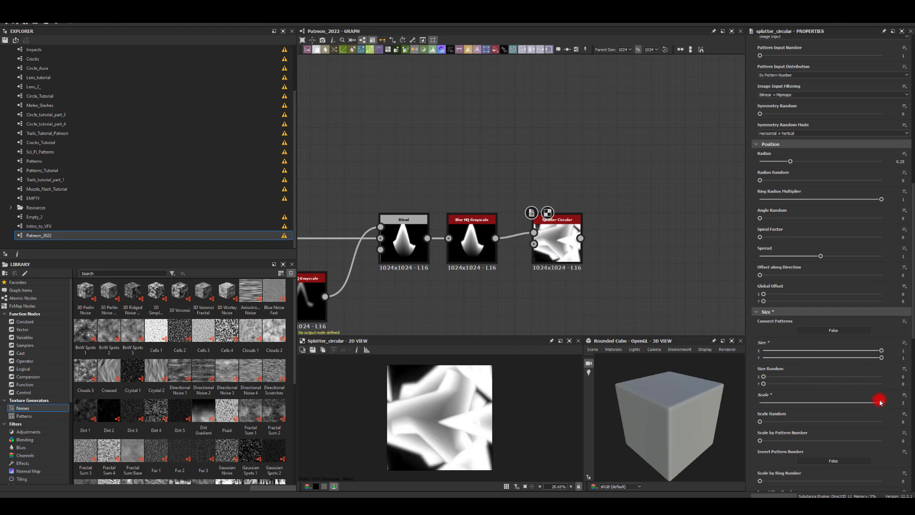
Set the splatter's scale to 0.68, scale random to 0.36, and size random to 0.35 in X and 0.21 in Y.
drag(881, 403, 803, 422)
drag(764, 378, 804, 380)
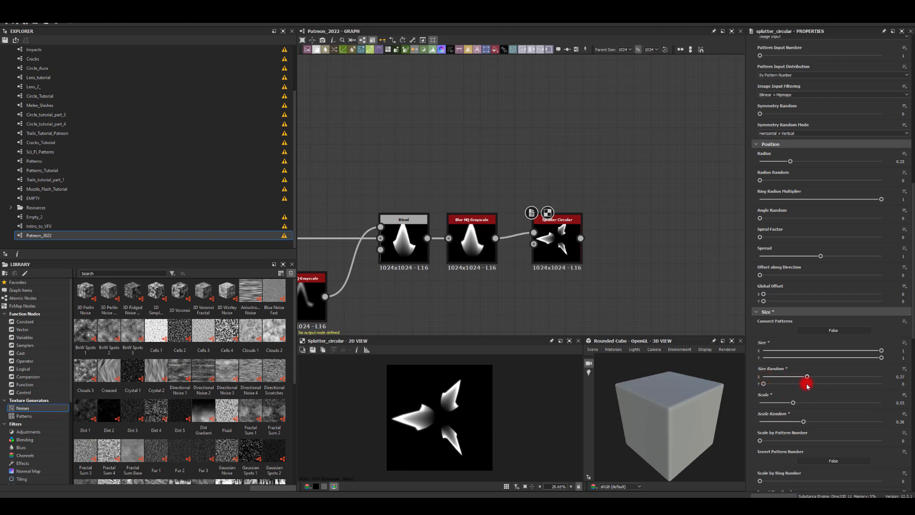
drag(763, 384, 788, 384)
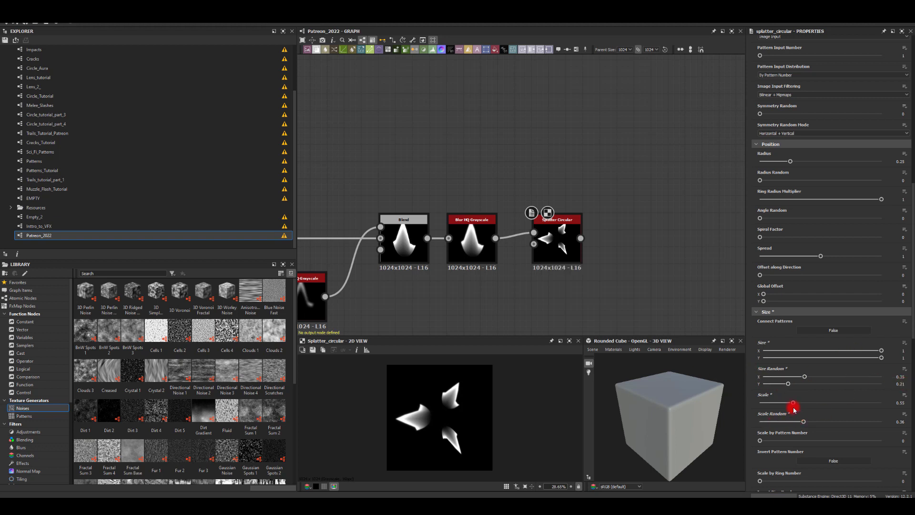
drag(795, 405, 802, 403)
click(613, 363)
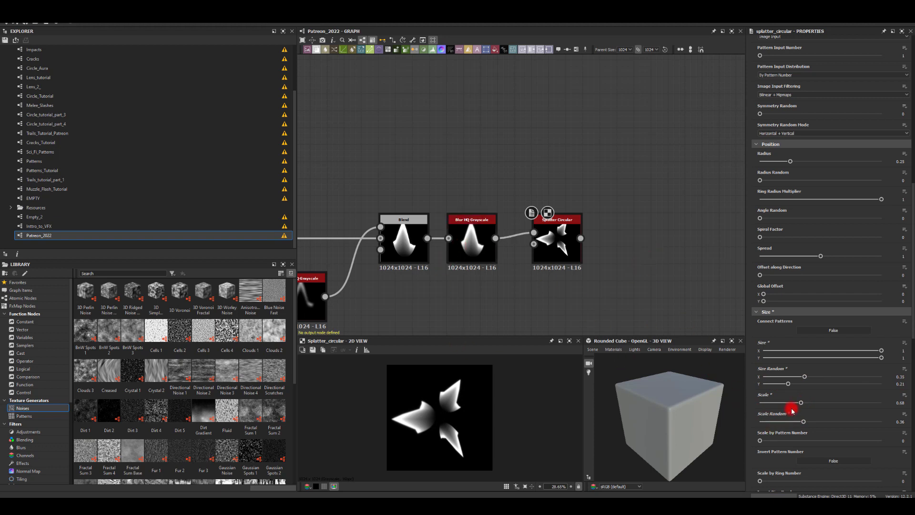
Add a Warp node after the Splatter Circular.
middle_drag(665, 283, 546, 265)
drag(461, 220, 551, 278)
click(563, 229)
click(574, 240)
Add a Perlin Noise node below the Splatter Circular and connect it to the Warp's gradient input.
middle_drag(467, 255, 479, 203)
key(space)
text(per)
click(478, 271)
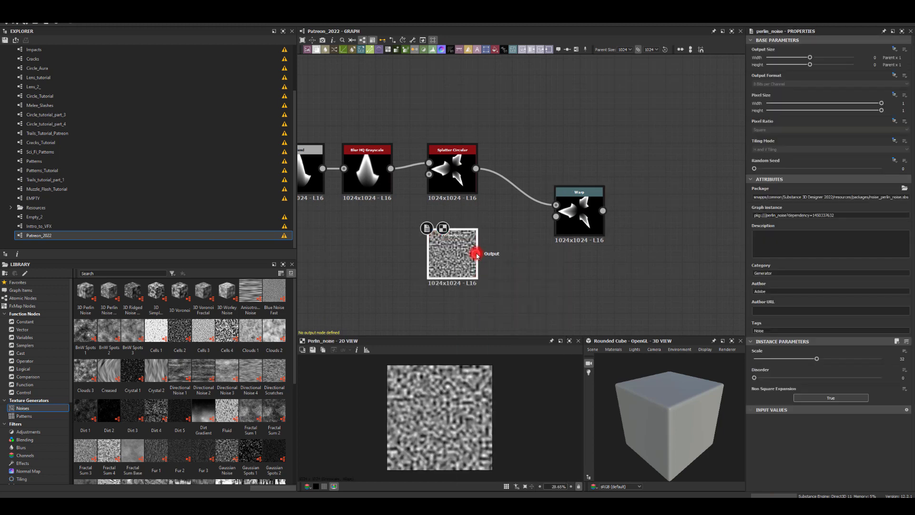
drag(476, 253, 566, 217)
drag(441, 246, 465, 256)
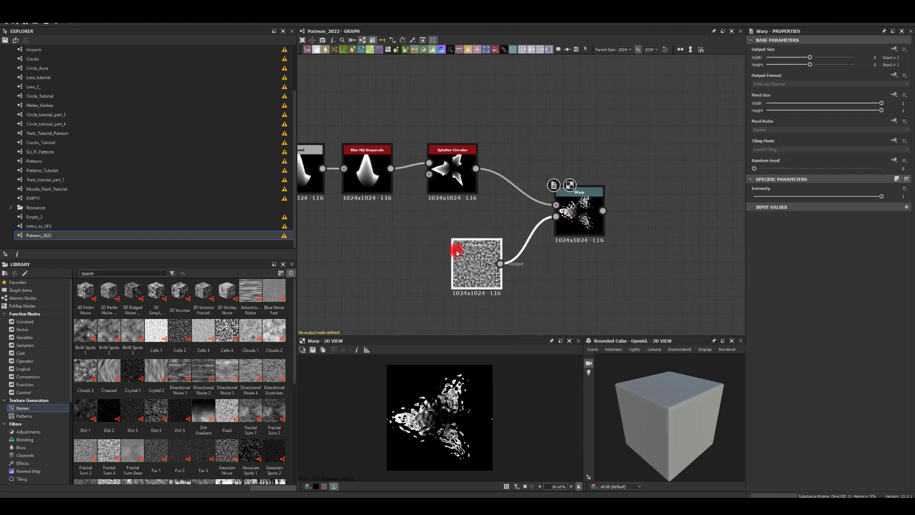
Lower the new Perlin Noise's scale to 9 and check the warped spikes up close.
drag(753, 360, 771, 359)
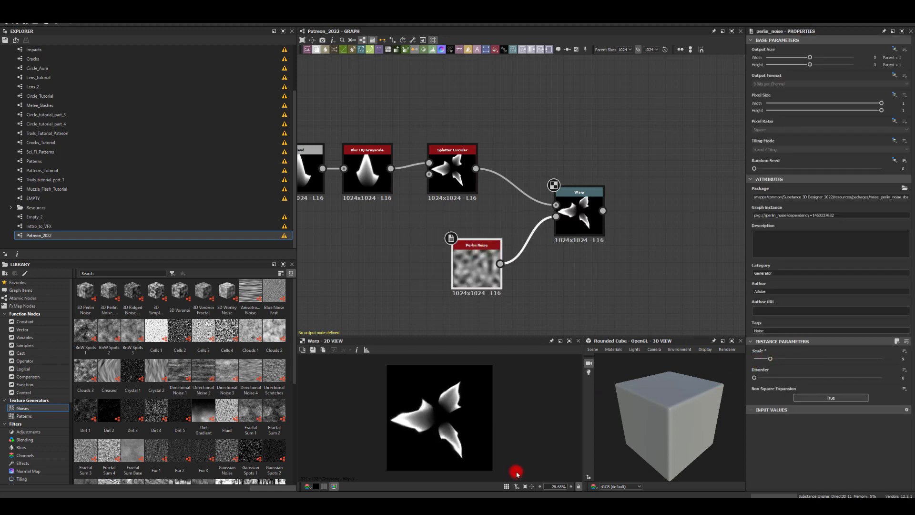
scroll(446, 414, up, 2)
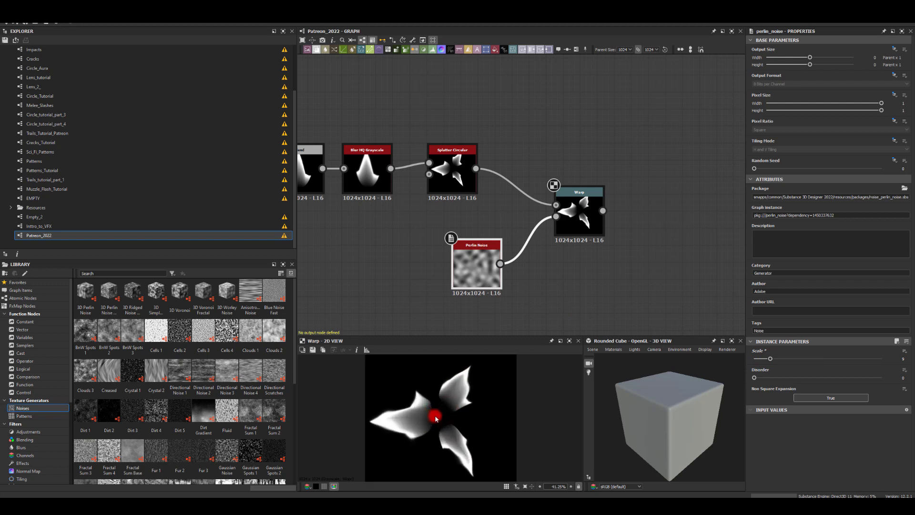
scroll(459, 432, down, 1)
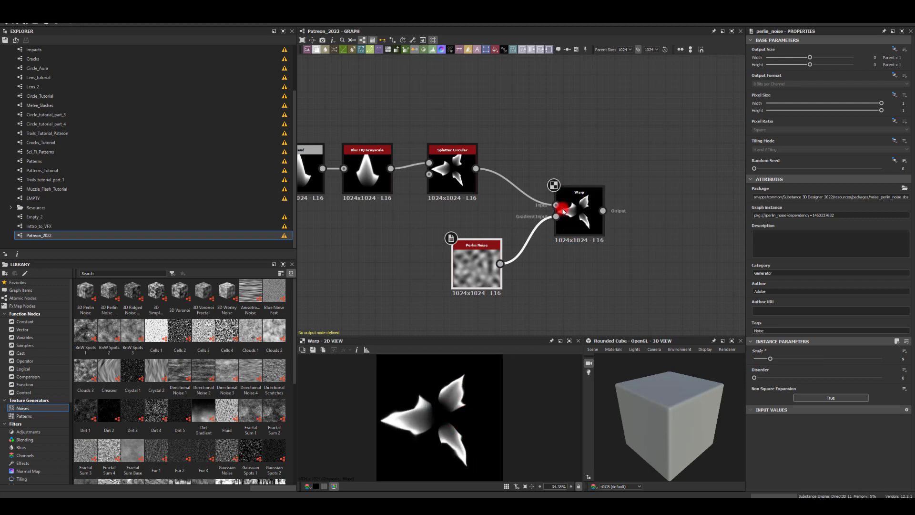
Add a Transformation 2D node after the Warp and rotate the spikes by 90 degrees.
click(579, 195)
middle_drag(627, 165, 519, 148)
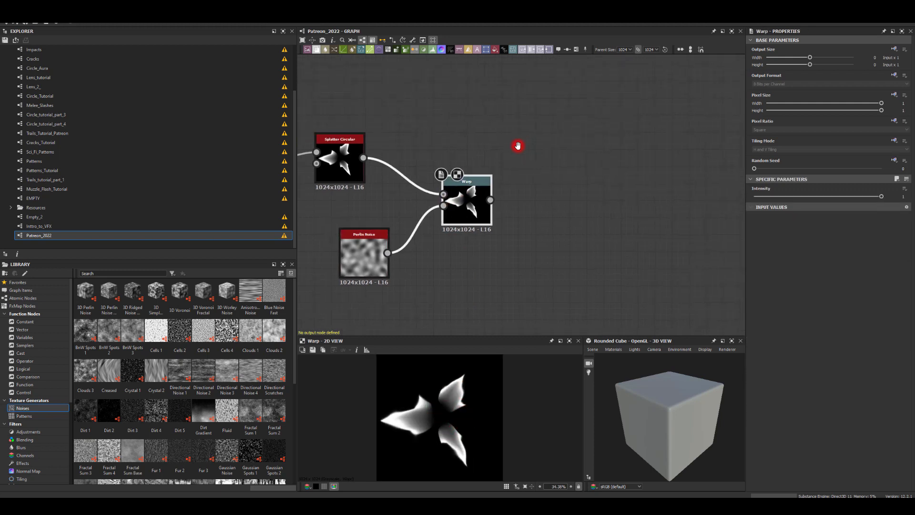
drag(491, 200, 551, 187)
text(tr)
click(583, 208)
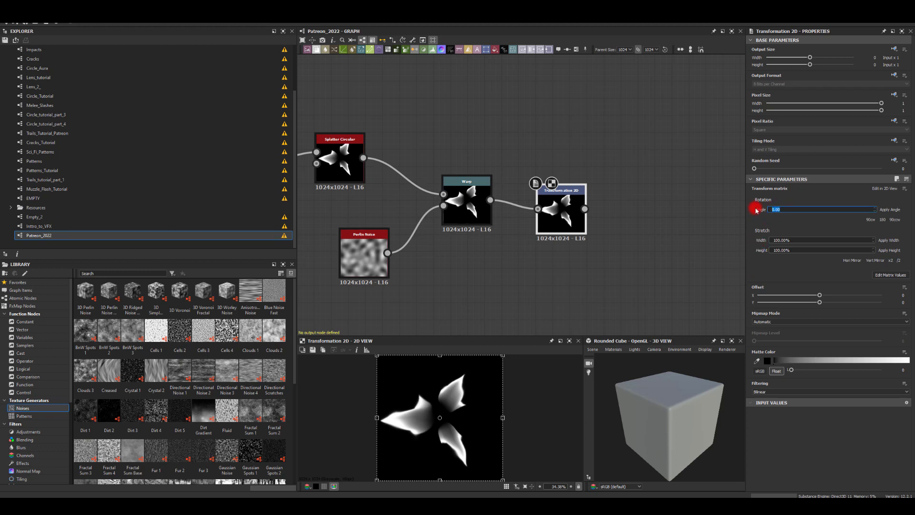
text(90)
key(Return)
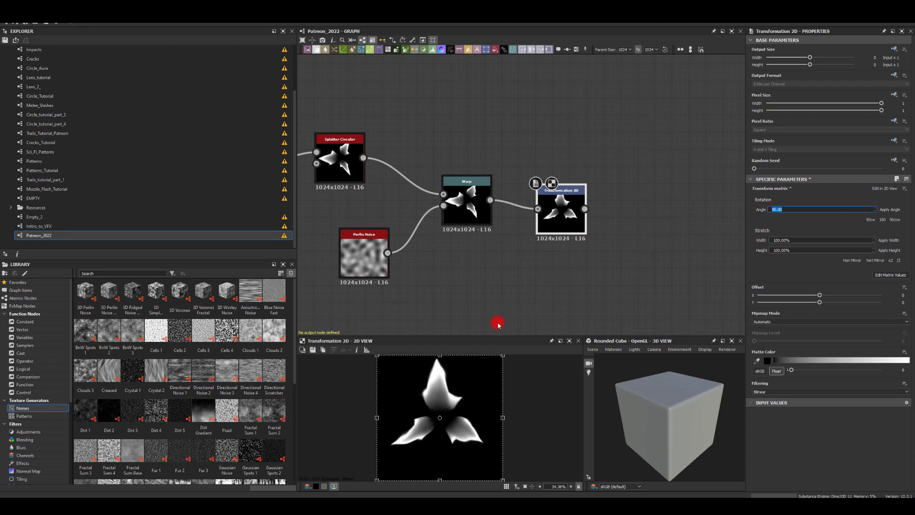
Switch the new Transformation 2D's tiling mode to absolute No Tiling and nudge its offset to about -0.09 in X and 0.04 in Y.
drag(453, 396, 435, 419)
scroll(452, 438, down, 3)
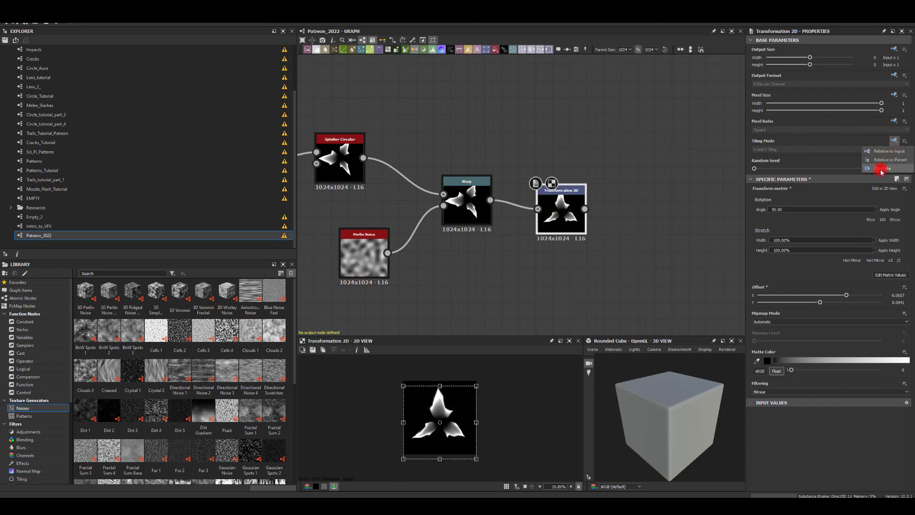
click(781, 149)
click(766, 155)
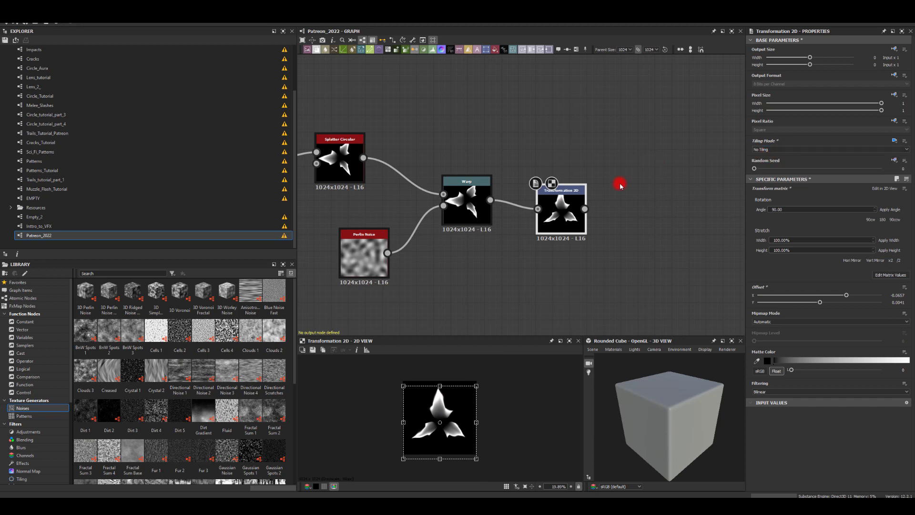
mouse_move(439, 406)
mouse_down()
mouse_move(441, 475)
mouse_move(431, 431)
mouse_move(443, 413)
mouse_up()
click(531, 291)
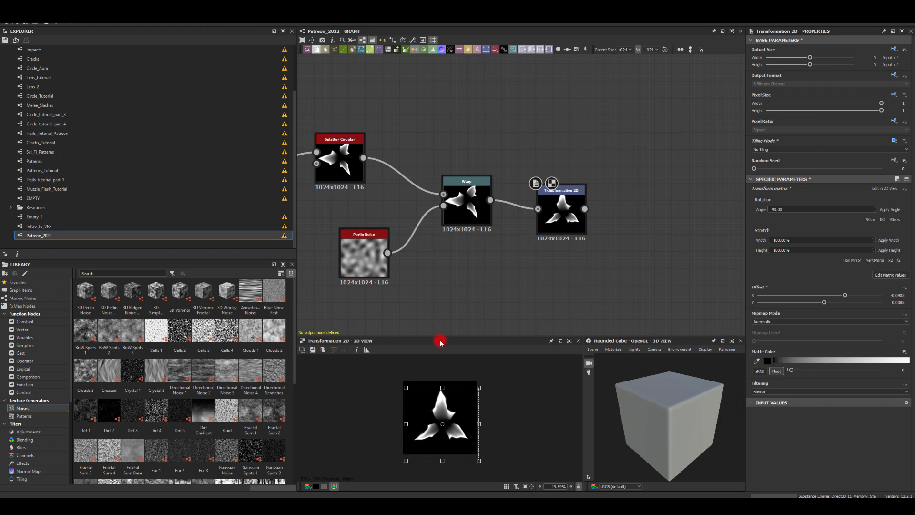
scroll(554, 304, up, 3)
click(589, 163)
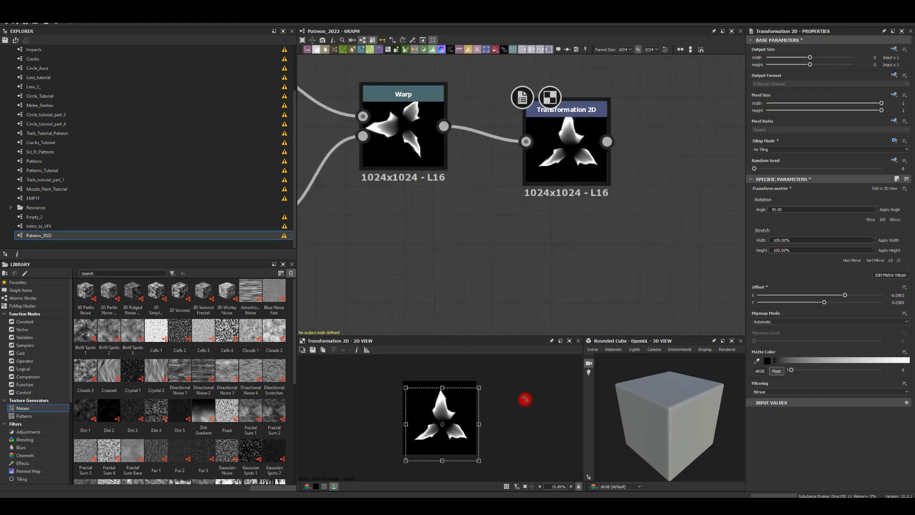
middle_drag(571, 254, 489, 292)
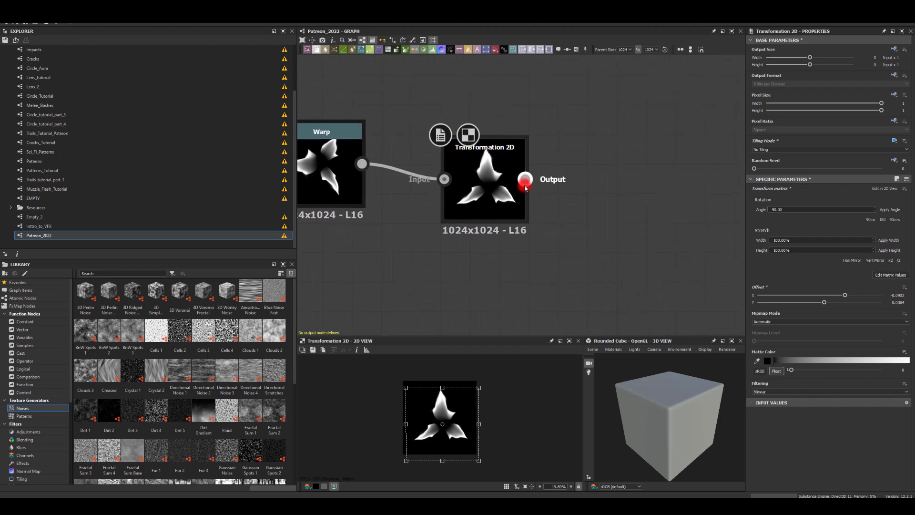
Add a Slope Blur Grayscale node fed by the Transformation 2D and place it lower in the graph.
drag(525, 187, 616, 180)
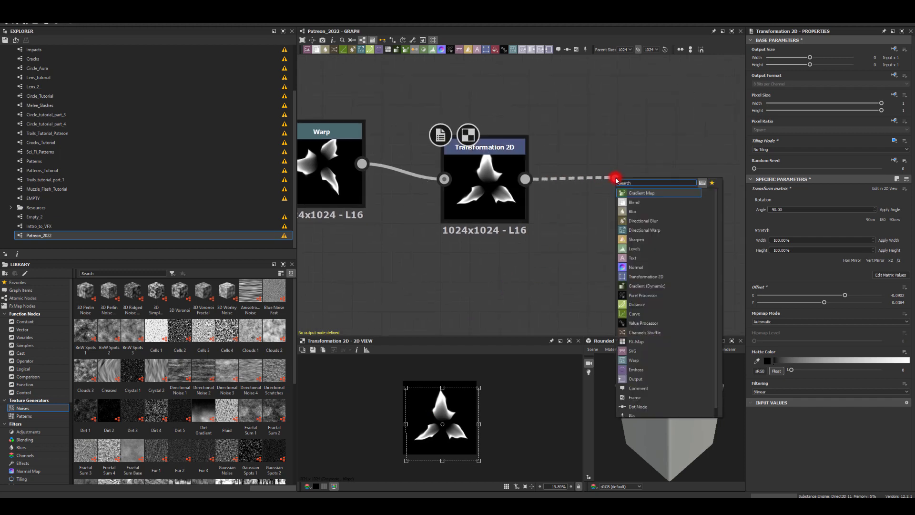
text(slo)
key(Return)
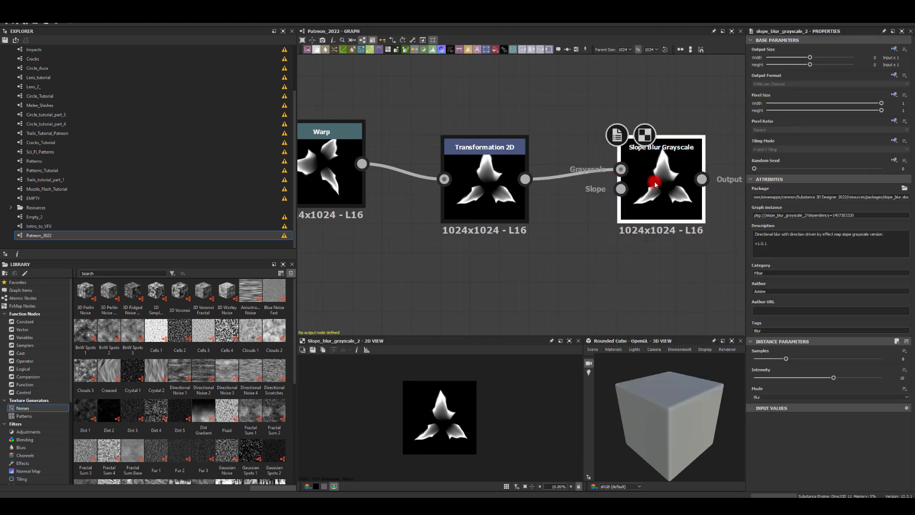
drag(654, 200, 641, 289)
middle_drag(640, 178, 631, 114)
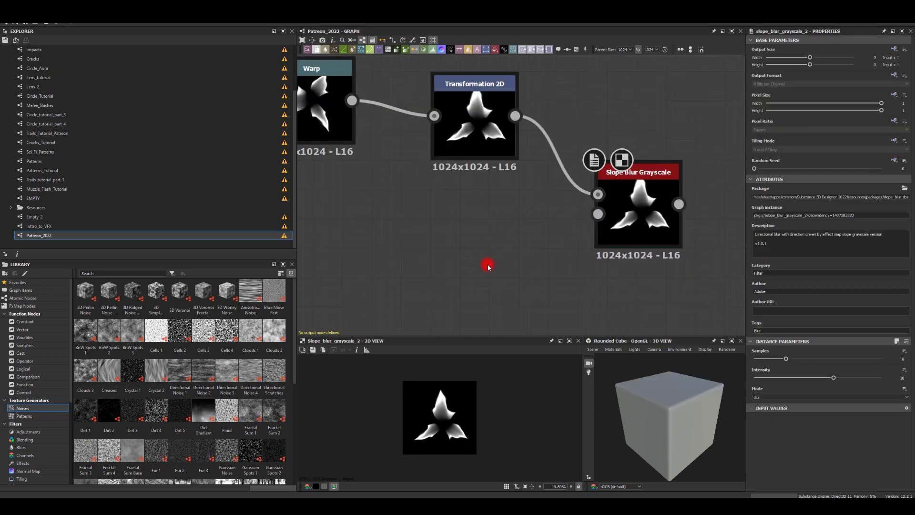
Add a Shape node below the Transformation 2D and change its pattern to a soft round gradient.
key(space)
text(sha)
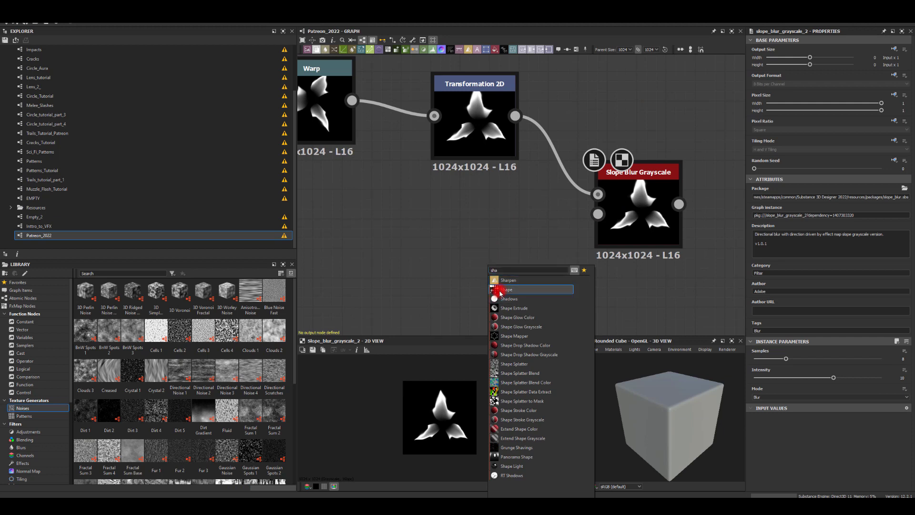
click(497, 289)
click(776, 377)
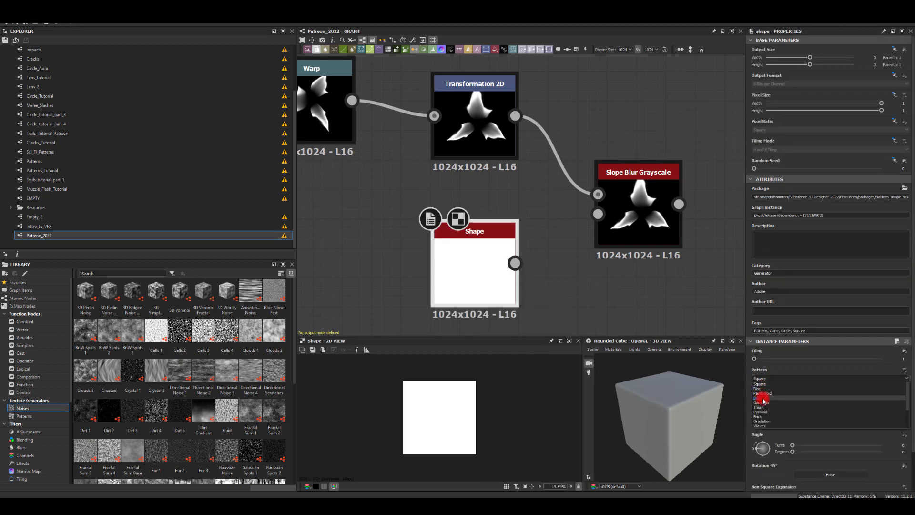
click(757, 387)
Connect the Shape to the Slope Blur Grayscale's slope input, space both nodes out and check the blurred spikes up close.
drag(514, 262, 598, 213)
double_click(638, 199)
drag(465, 226, 435, 255)
drag(639, 198, 622, 227)
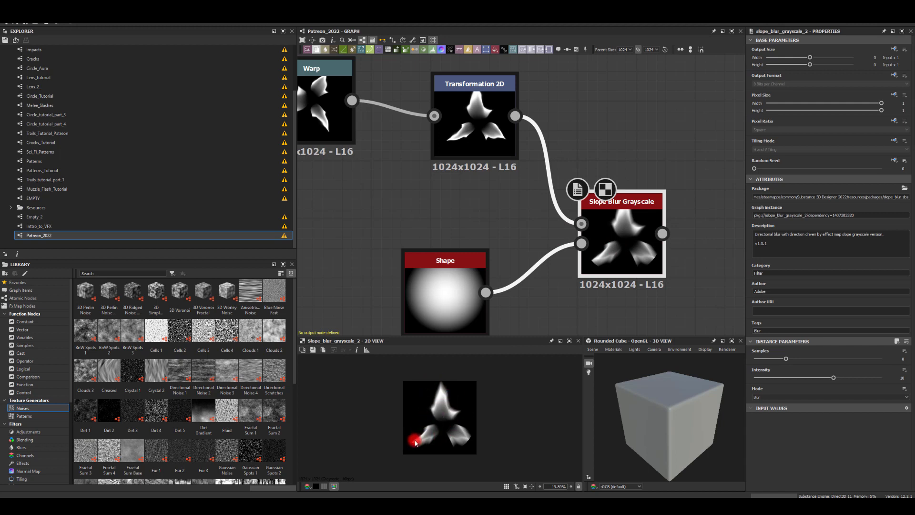
scroll(416, 446, up, 5)
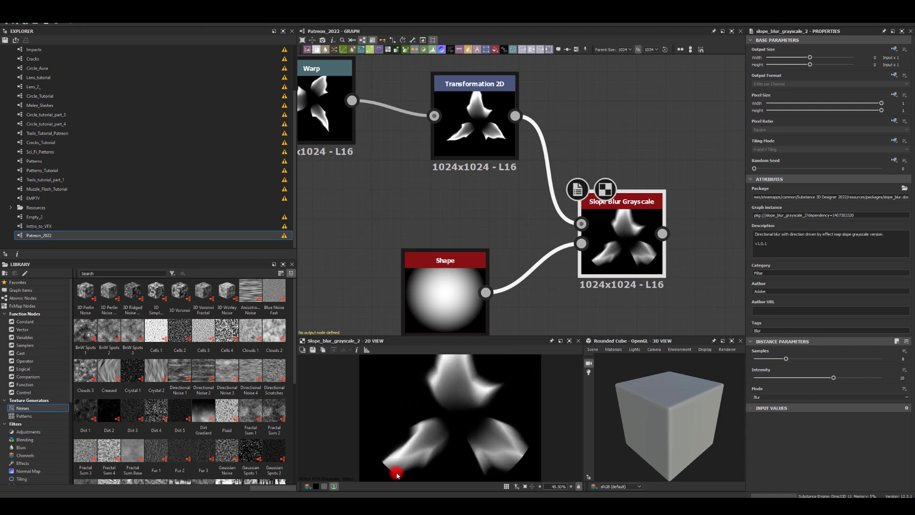
scroll(390, 466, down, 6)
Scale the spikes down in the Transformation 2D and nudge them slightly to leave more empty space around them.
click(454, 131)
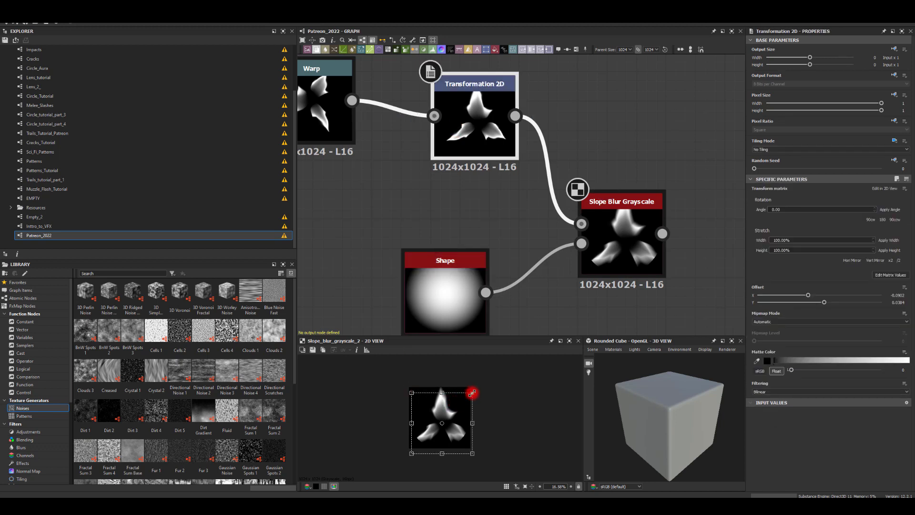
drag(471, 392, 458, 406)
click(644, 258)
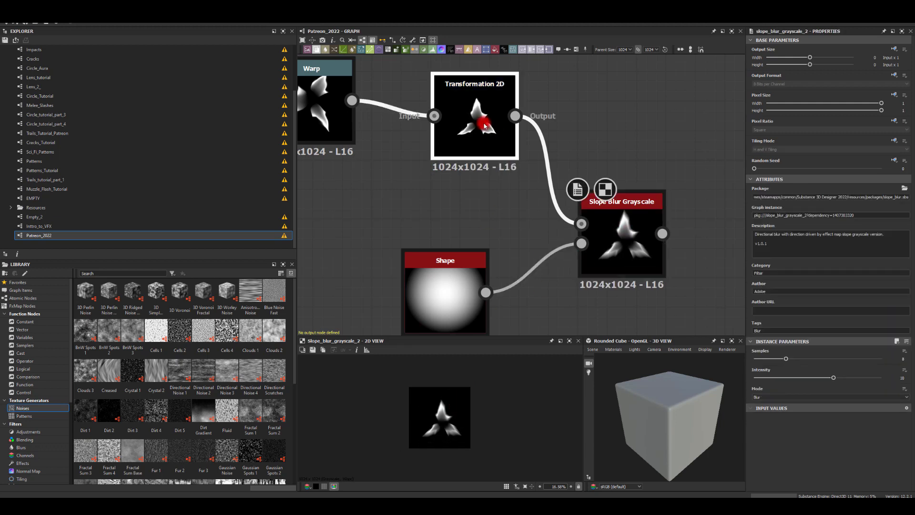
click(474, 129)
drag(443, 415, 440, 414)
click(528, 325)
Raise the Slope Blur Grayscale's samples to 32 and its intensity to 16.
click(613, 234)
drag(785, 358, 881, 354)
drag(833, 379, 912, 374)
scroll(435, 421, up, 4)
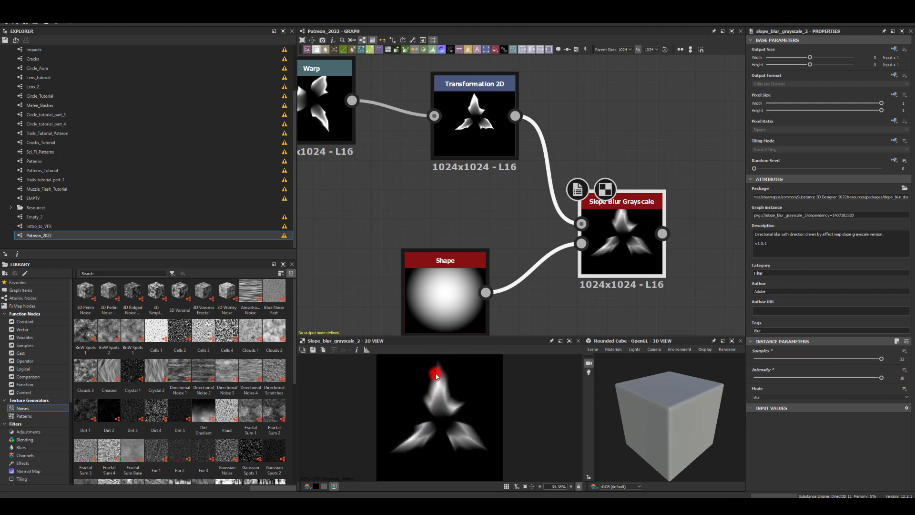
Add a Blend node with the Slope Blur Grayscale as foreground and the Transformation 2D as background.
middle_drag(676, 141, 534, 136)
drag(533, 232, 599, 164)
text(bl)
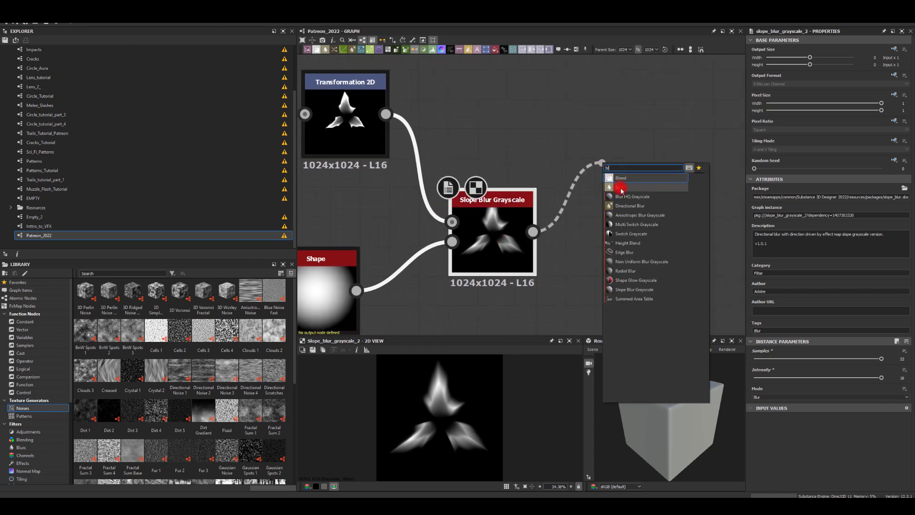
click(624, 178)
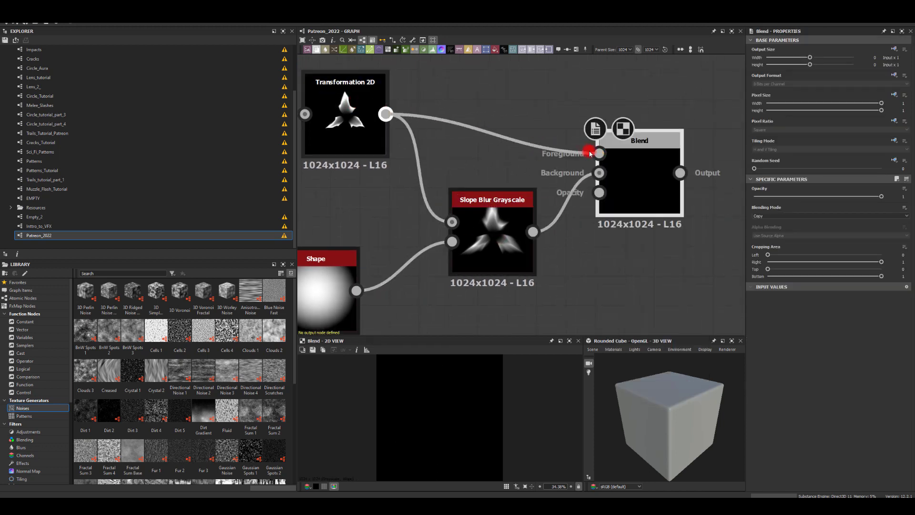
drag(593, 154, 599, 173)
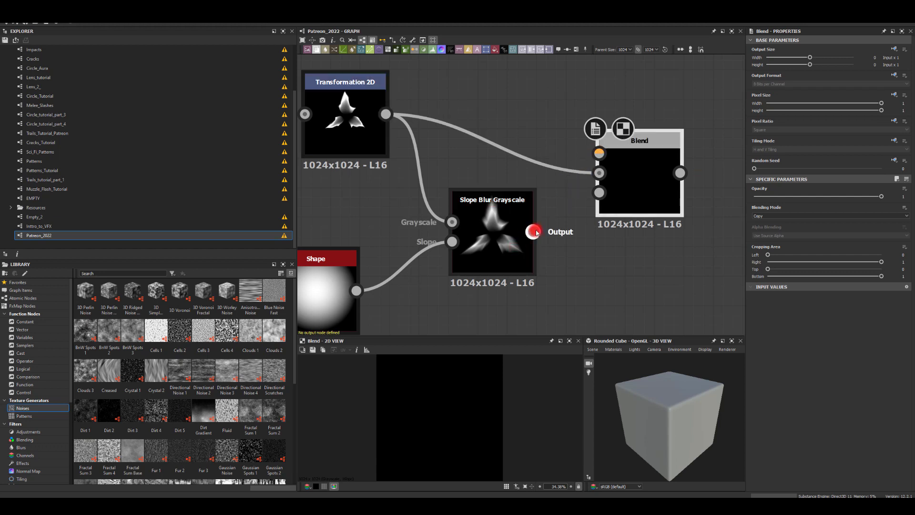
drag(540, 227, 599, 153)
click(460, 223)
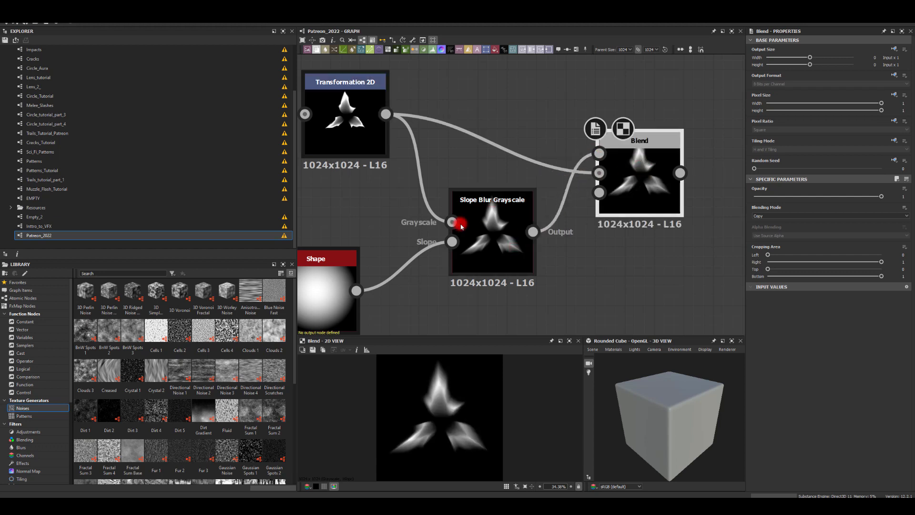
Set the Blend's blending mode to Max (Lighten) and its opacity to about 0.62.
drag(783, 202, 843, 196)
click(764, 216)
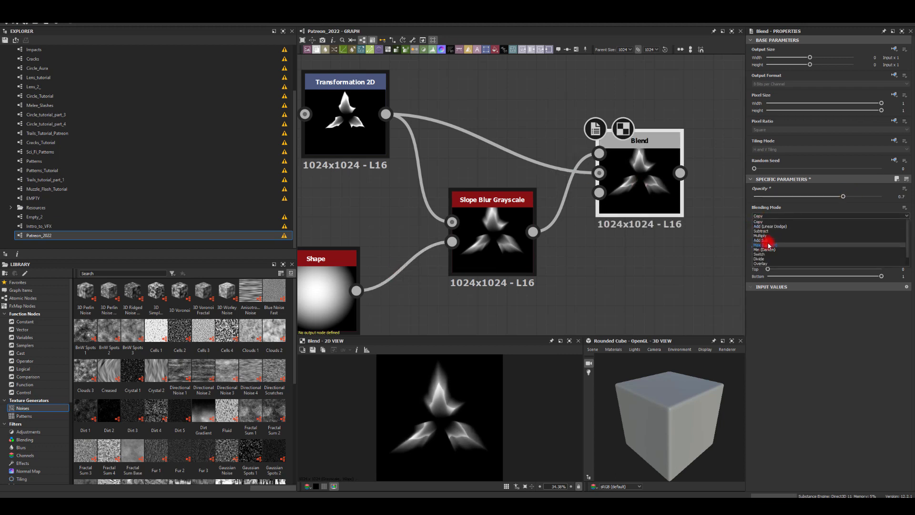
click(769, 245)
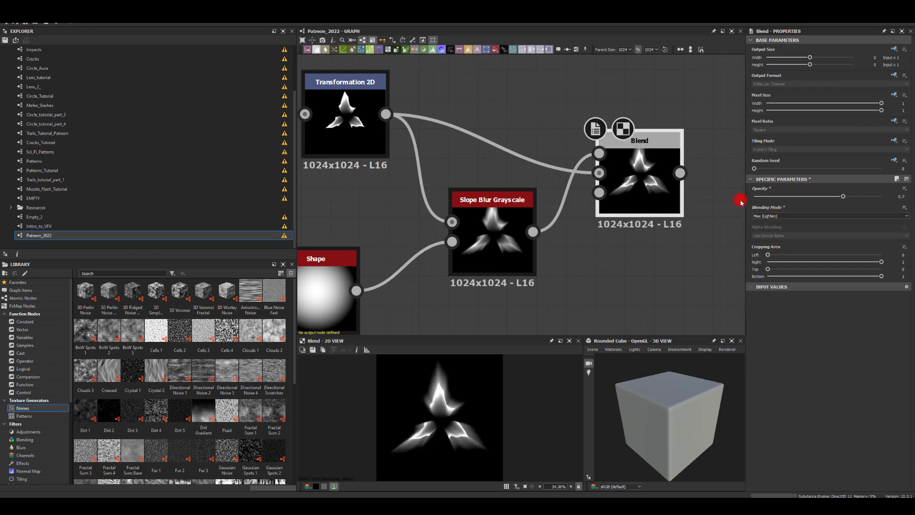
mouse_move(831, 198)
mouse_down()
mouse_move(735, 194)
mouse_move(907, 195)
mouse_move(833, 193)
mouse_up()
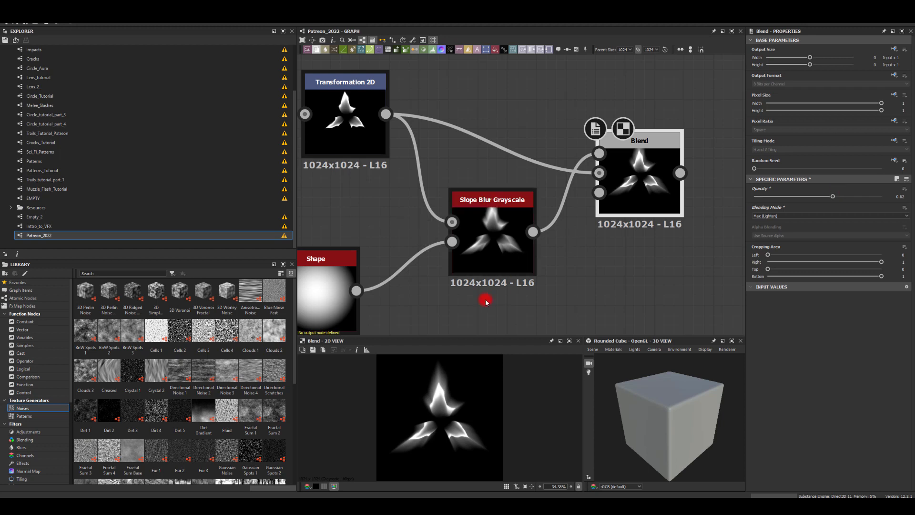
Swap the Blend's inputs so the Transformation 2D feeds the foreground and the Slope Blur Grayscale feeds the background.
drag(532, 232, 492, 214)
click(492, 214)
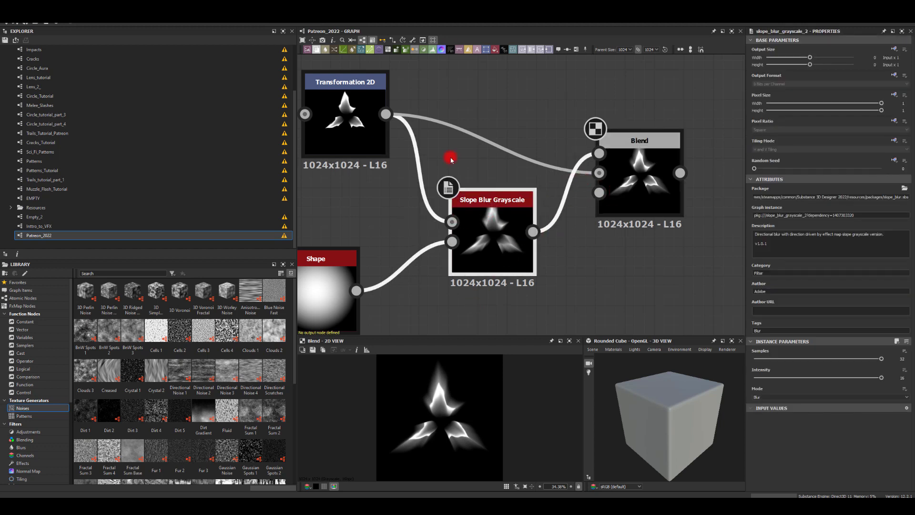
drag(532, 230, 597, 172)
drag(386, 114, 596, 152)
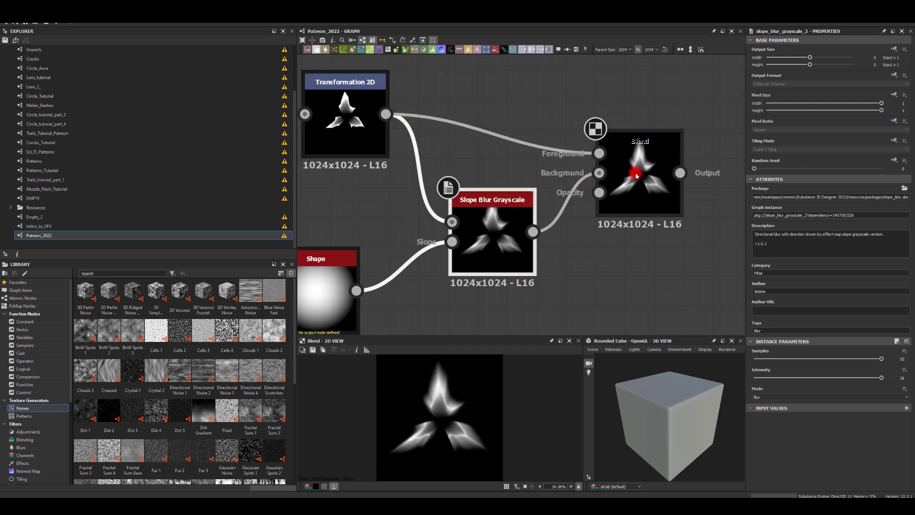
Lower the Blend's opacity to about 0.52.
click(637, 180)
mouse_move(831, 198)
mouse_down()
mouse_move(733, 200)
mouse_move(809, 195)
mouse_move(850, 205)
mouse_move(778, 204)
mouse_move(820, 199)
mouse_up()
click(606, 364)
click(454, 422)
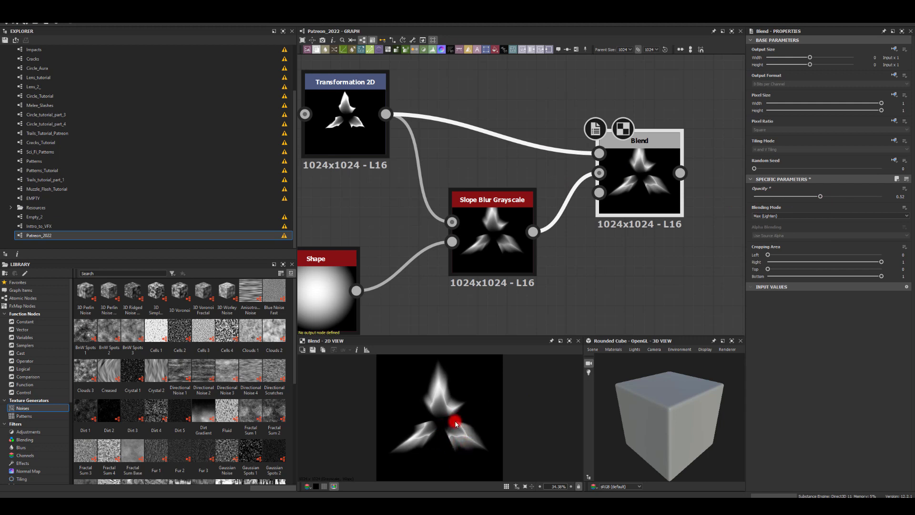
Add a Blur HQ Grayscale node after the Blend and set its intensity to 2.
middle_drag(693, 253, 506, 238)
middle_drag(619, 212, 658, 235)
scroll(655, 229, down, 2)
scroll(559, 190, up, 3)
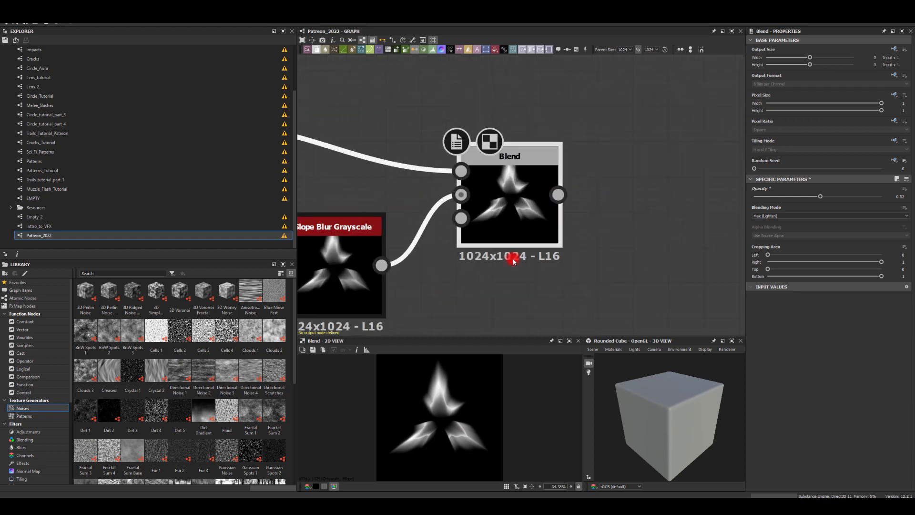
scroll(438, 412, up, 3)
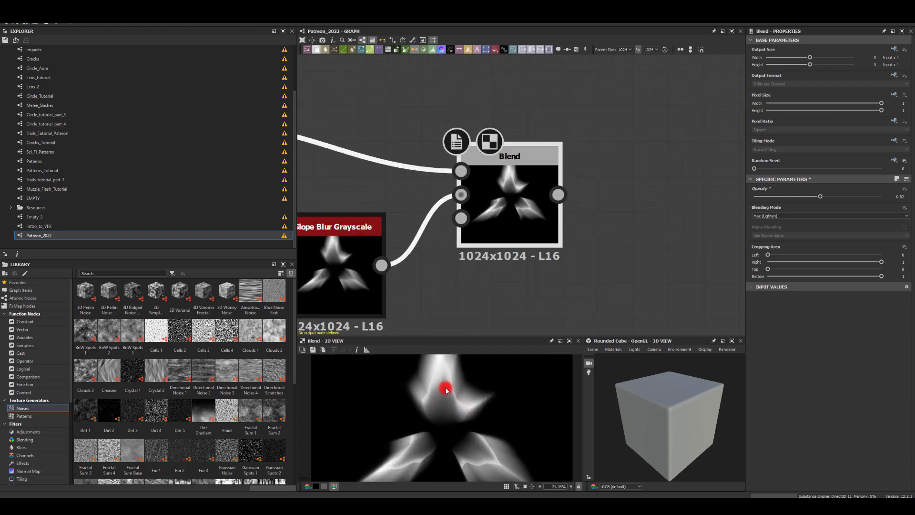
drag(557, 195, 624, 186)
text(bl)
click(639, 222)
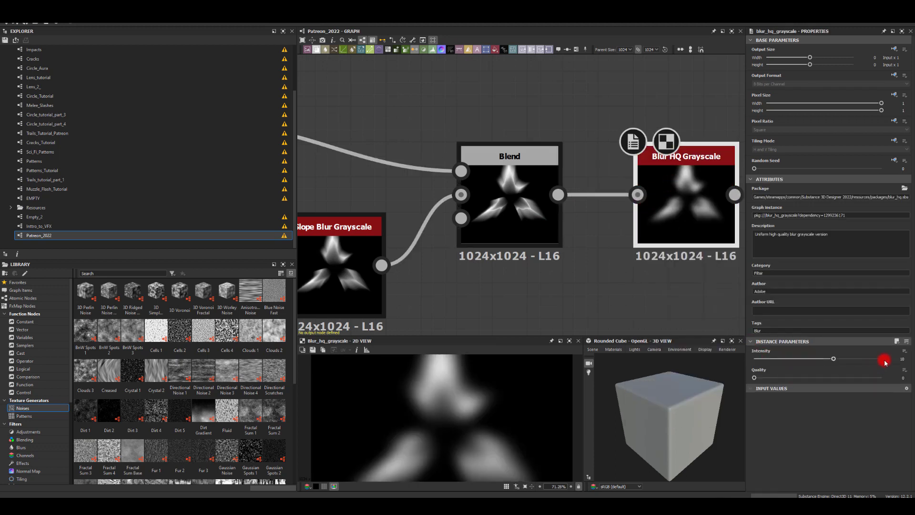
text(2)
key(Return)
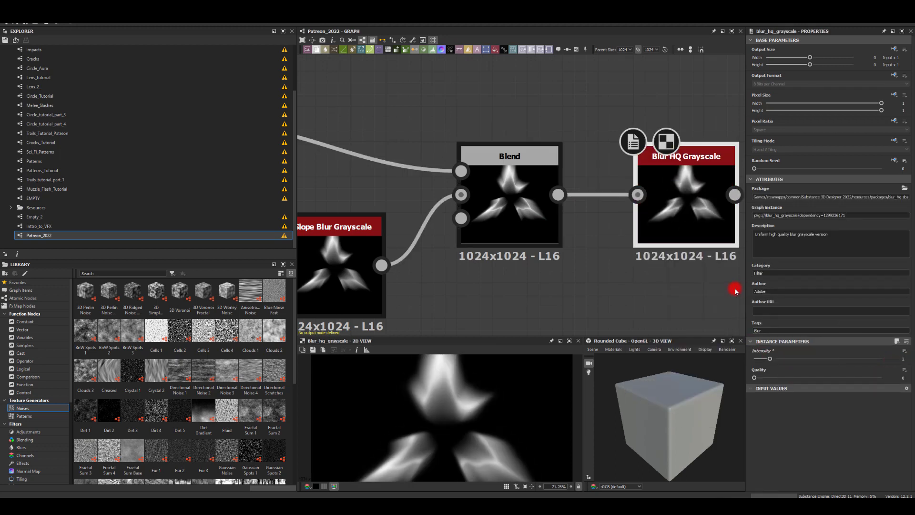
Move the Blur HQ Grayscale node closer to the Blend and check the whole spike shape.
scroll(644, 235, down, 2)
drag(678, 219, 662, 221)
middle_drag(650, 115, 519, 106)
scroll(678, 164, down, 2)
middle_drag(676, 165, 632, 159)
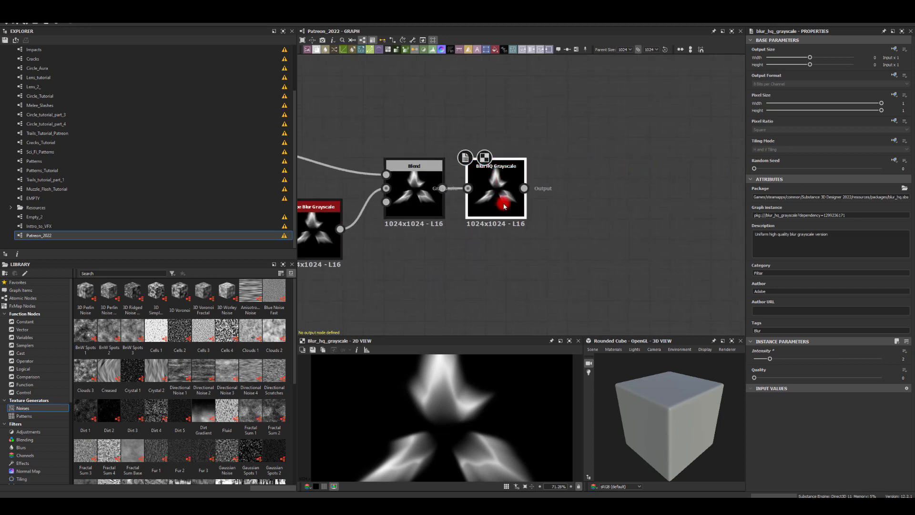
scroll(561, 241, down, 2)
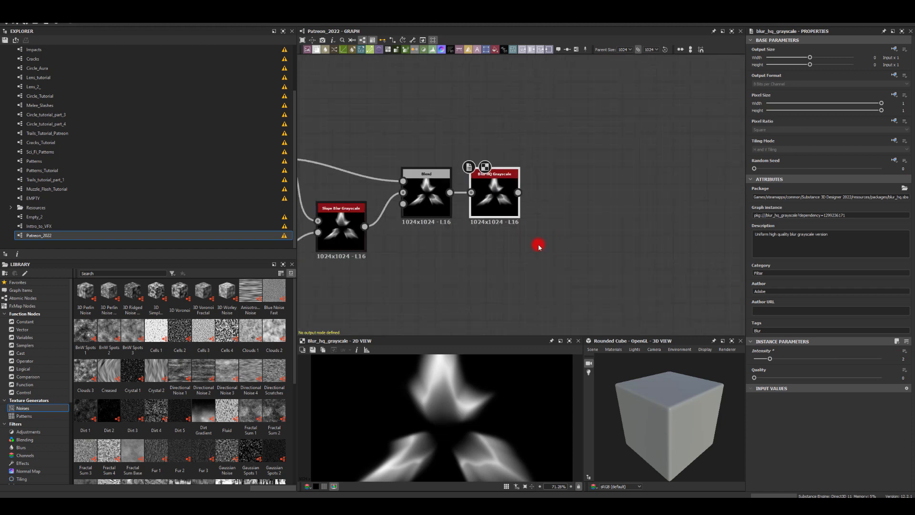
scroll(484, 367, down, 5)
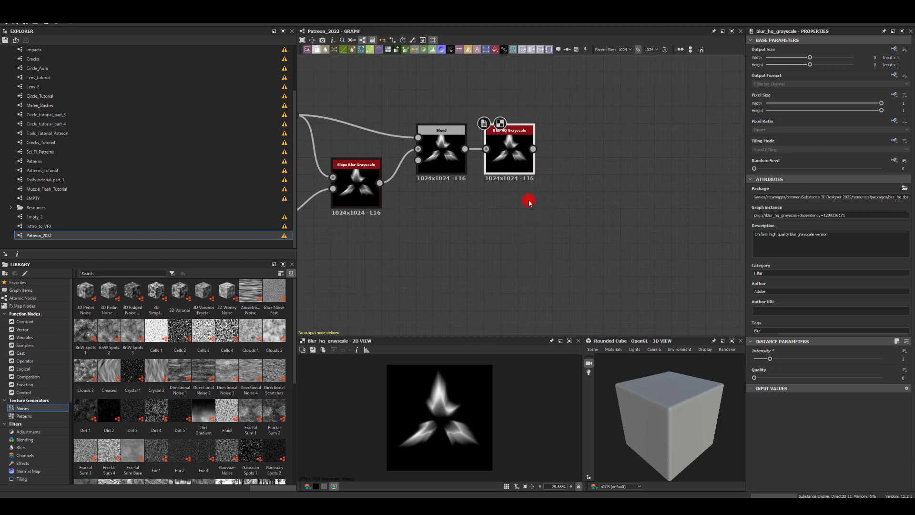
Duplicate the Slope Blur Grayscale beyond the Blur HQ Grayscale, feed the blur into its grayscale input and preview it.
click(357, 191)
key(ctrl+d)
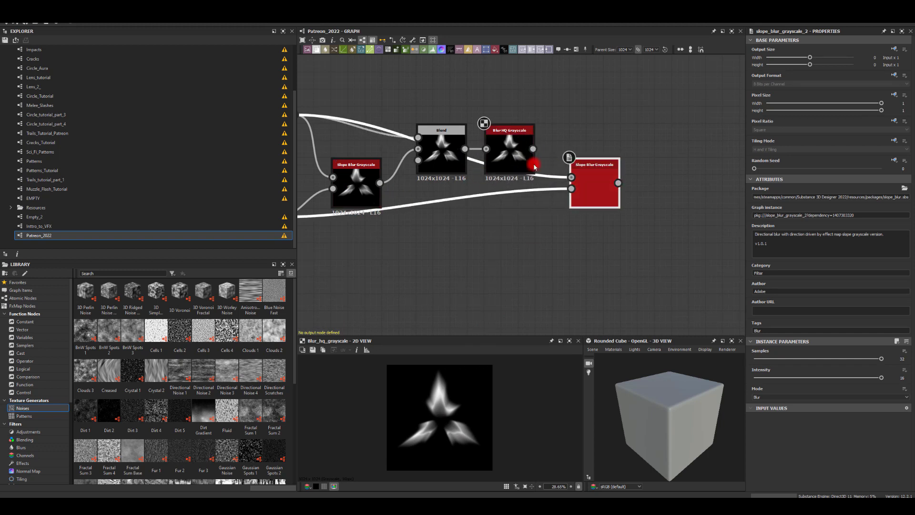
drag(534, 148, 573, 178)
middle_drag(345, 261, 519, 247)
middle_drag(607, 250, 418, 273)
double_click(566, 186)
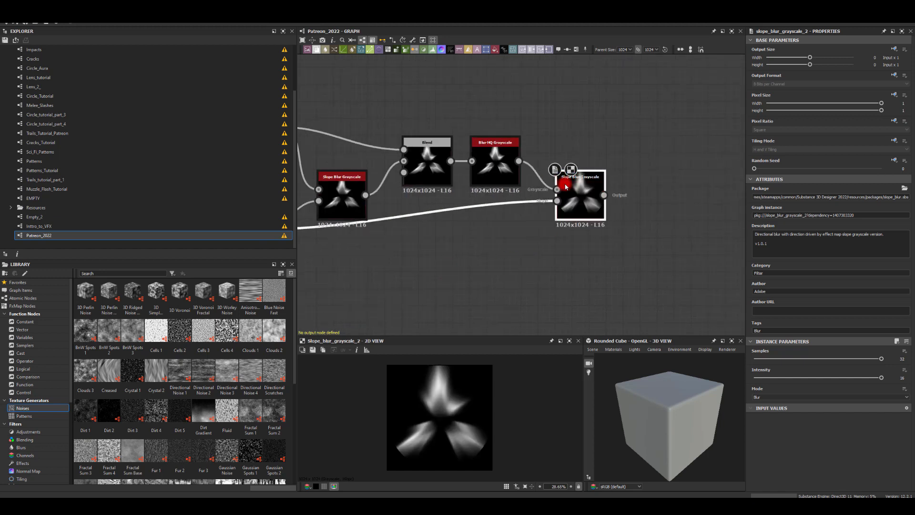
Lower the duplicated Slope Blur Grayscale's intensity to its negative minimum and move the node below the Blur HQ Grayscale.
click(849, 386)
drag(881, 379, 792, 378)
drag(680, 381, 811, 384)
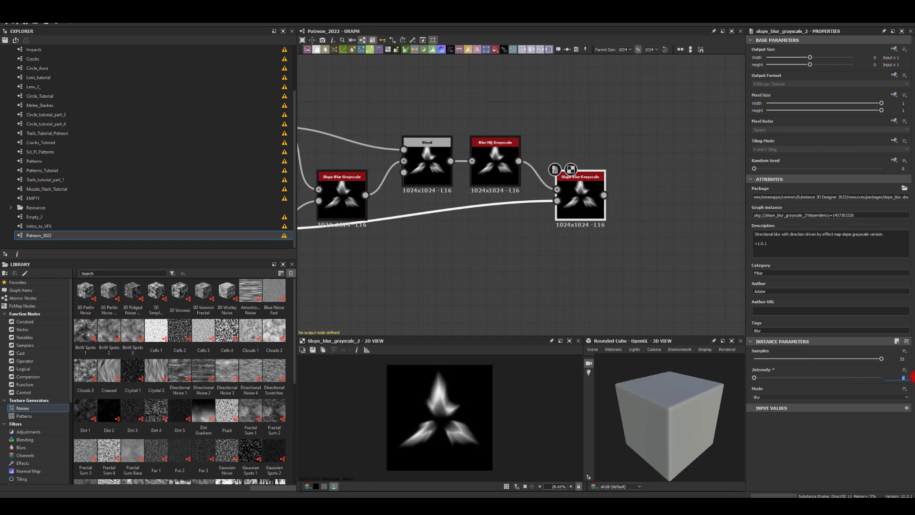
text(-2)
key(Return)
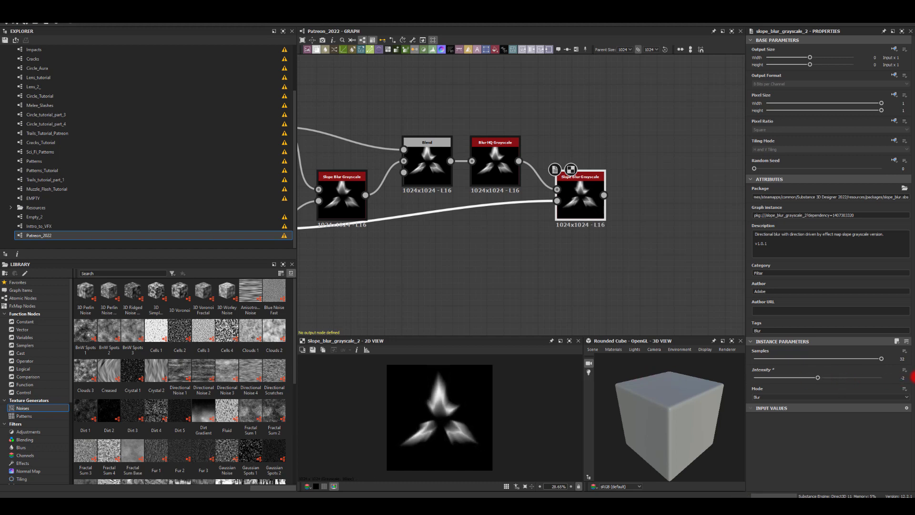
drag(818, 381, 705, 387)
drag(605, 223, 605, 265)
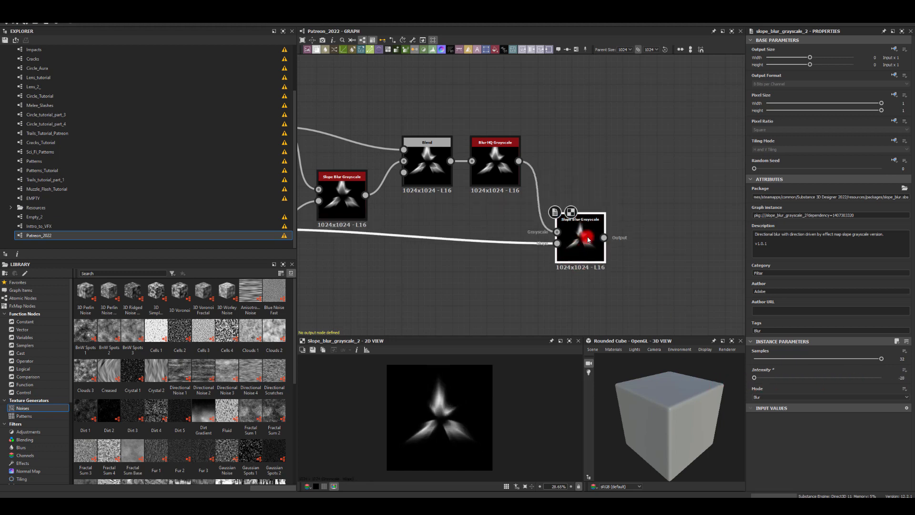
Add a Max (Lighten) Blend with the duplicated Slope Blur Grayscale as foreground and the Blur HQ Grayscale as background.
drag(665, 191, 672, 187)
text(bl)
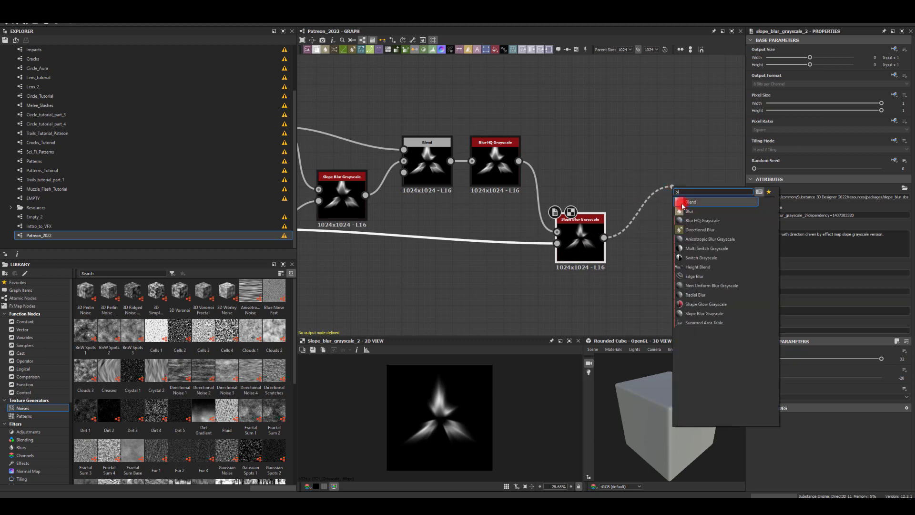
click(684, 206)
drag(522, 164, 675, 178)
drag(603, 238, 676, 167)
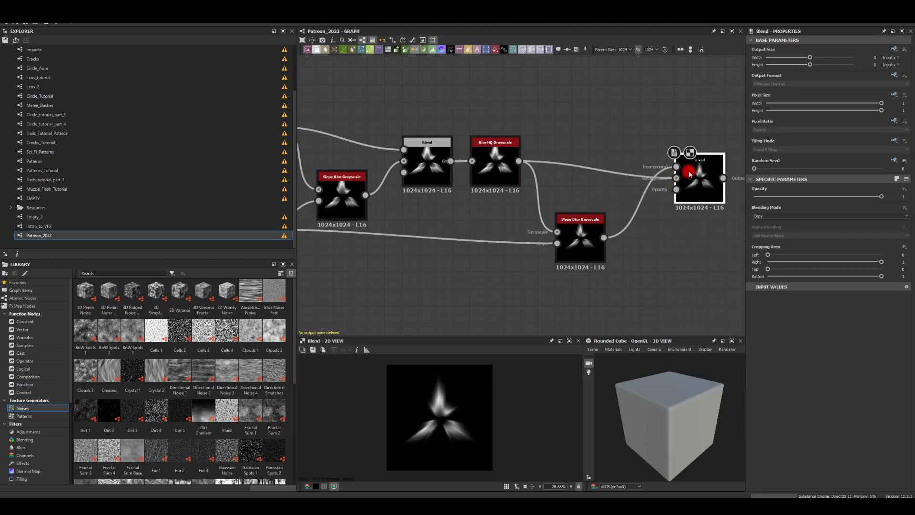
click(767, 215)
click(764, 245)
middle_drag(667, 262, 643, 258)
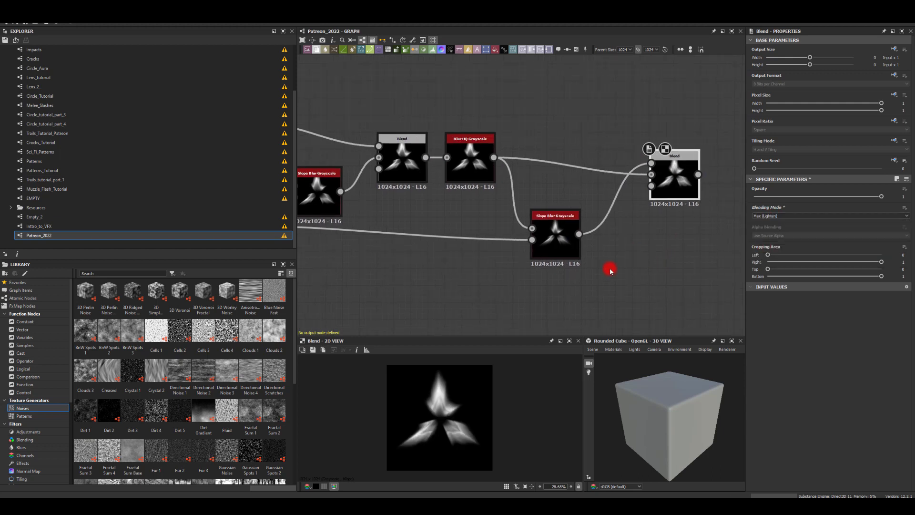
Set the intensity of the Slope Blur Grayscale feeding the last Blend to about 5.51 and check the blended spikes.
scroll(429, 417, up, 3)
scroll(434, 413, down, 1)
middle_drag(479, 258, 519, 239)
click(590, 204)
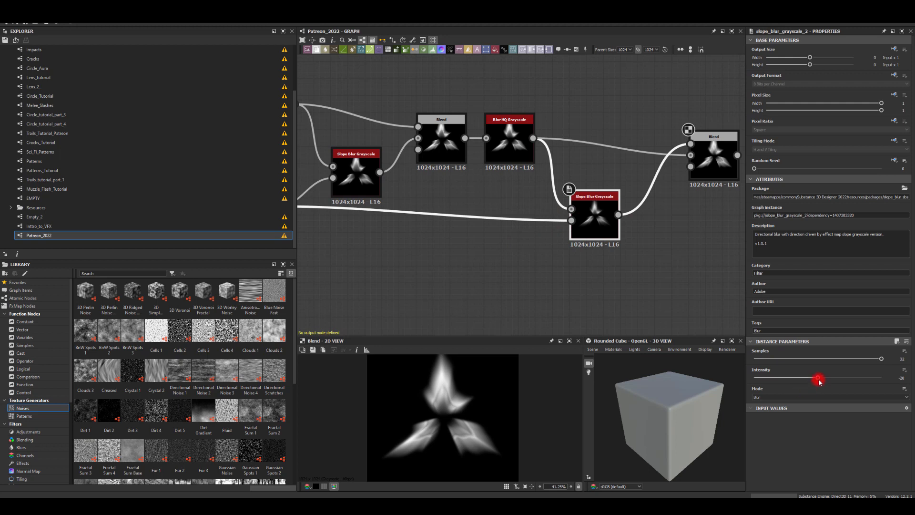
drag(819, 380, 864, 388)
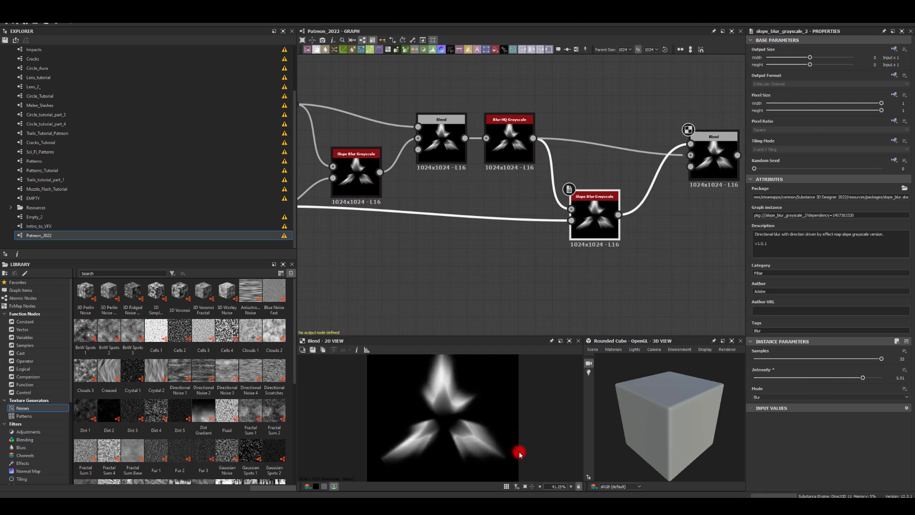
scroll(409, 434, down, 2)
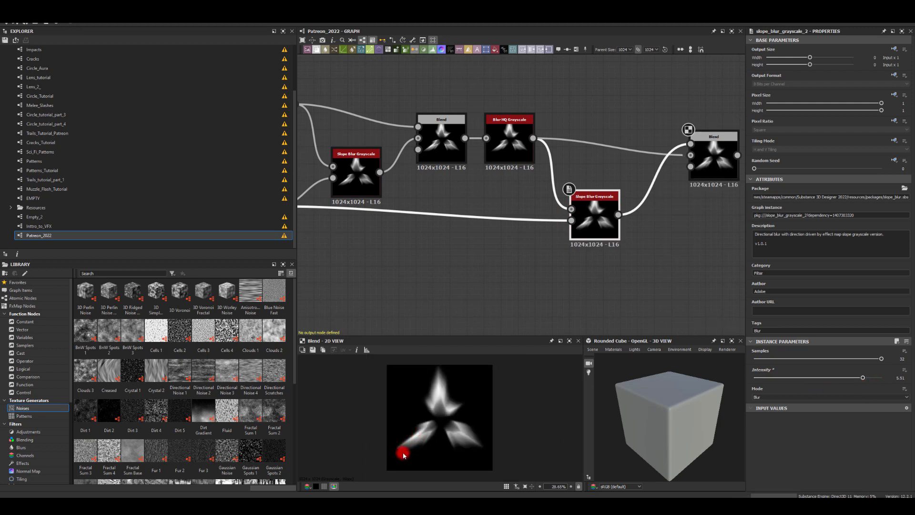
Add a Transformation 2D after the last Blend and offset the spike shape slightly left and down to centre it.
middle_drag(649, 239, 463, 273)
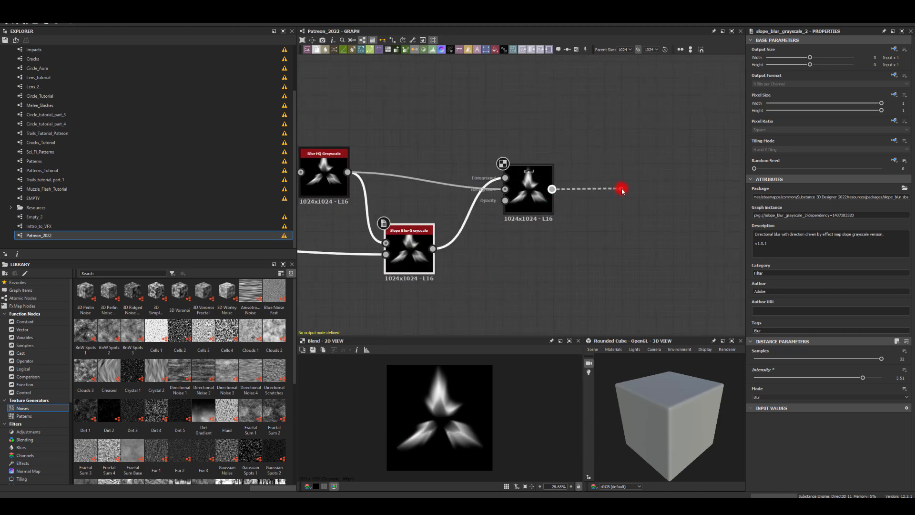
drag(622, 191, 623, 191)
click(639, 200)
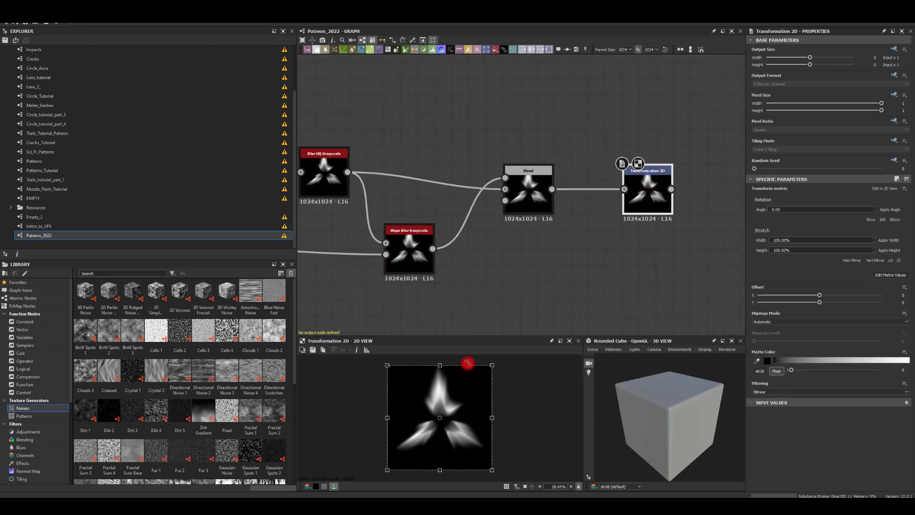
drag(442, 400, 438, 404)
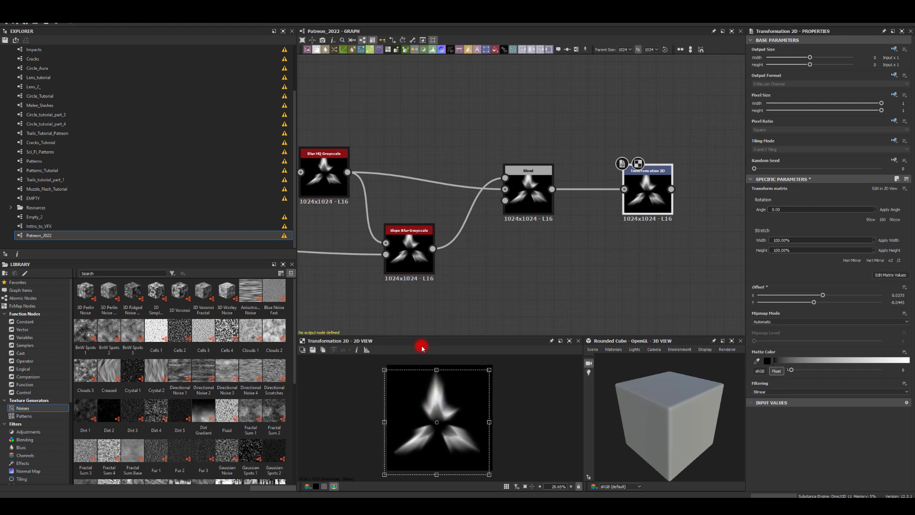
click(453, 323)
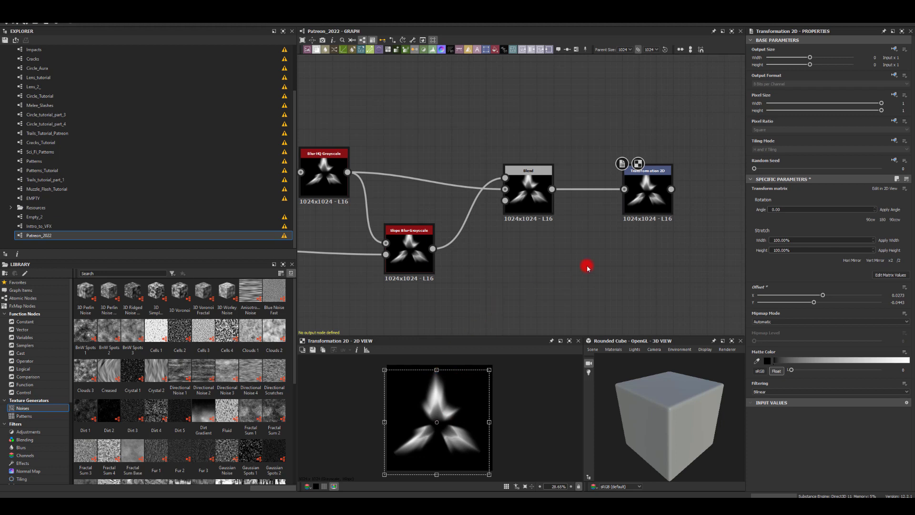
Add a Radial Blur Grayscale after the Transformation 2D with 128 samples and an angle of 0.03.
drag(670, 189, 722, 168)
text(radia)
key(Return)
middle_drag(672, 122, 477, 92)
drag(556, 142, 573, 209)
click(754, 375)
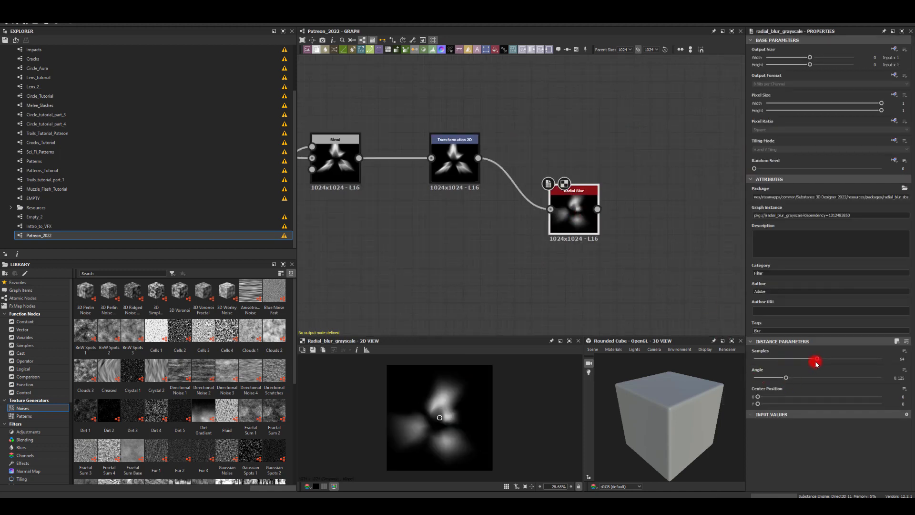
drag(816, 361, 880, 370)
key(Return)
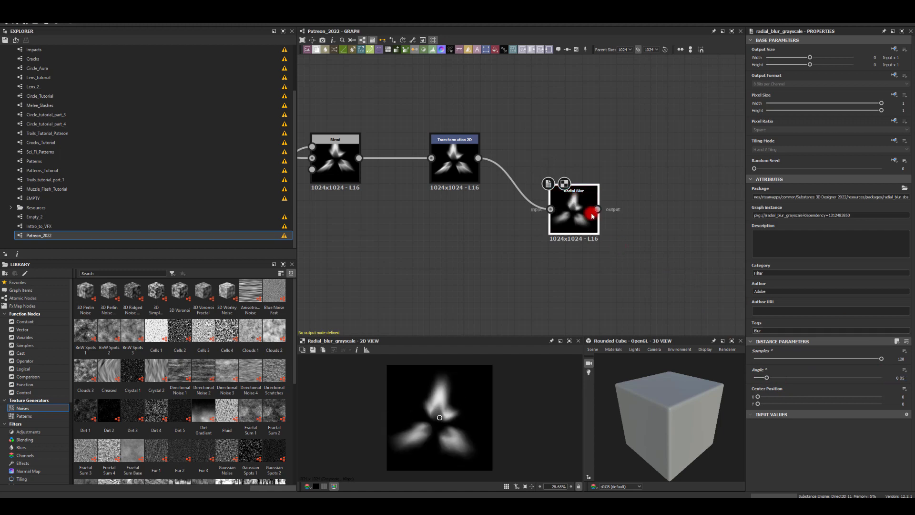
Move the Radial Blur up, duplicate it below with the same Transformation 2D input, and set the copy's angle to -0.03.
drag(589, 208, 580, 155)
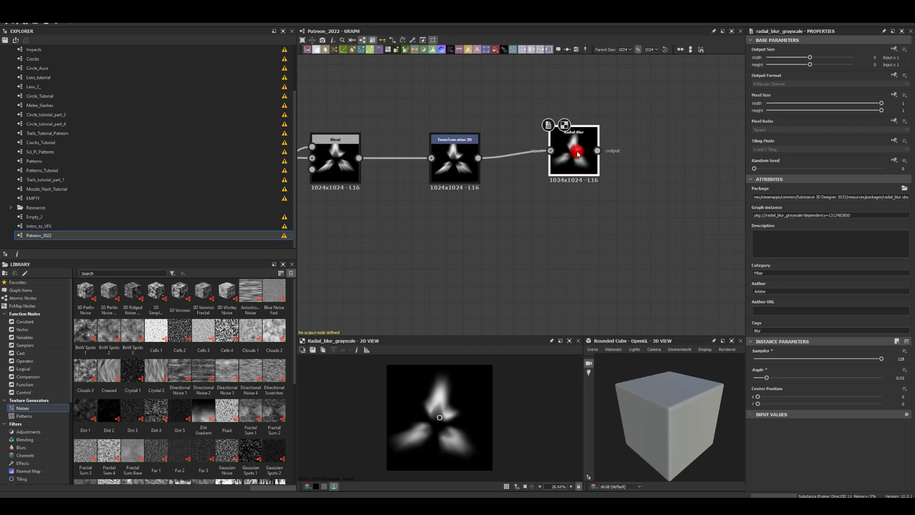
key(ctrl+d)
drag(533, 193, 576, 227)
click(854, 377)
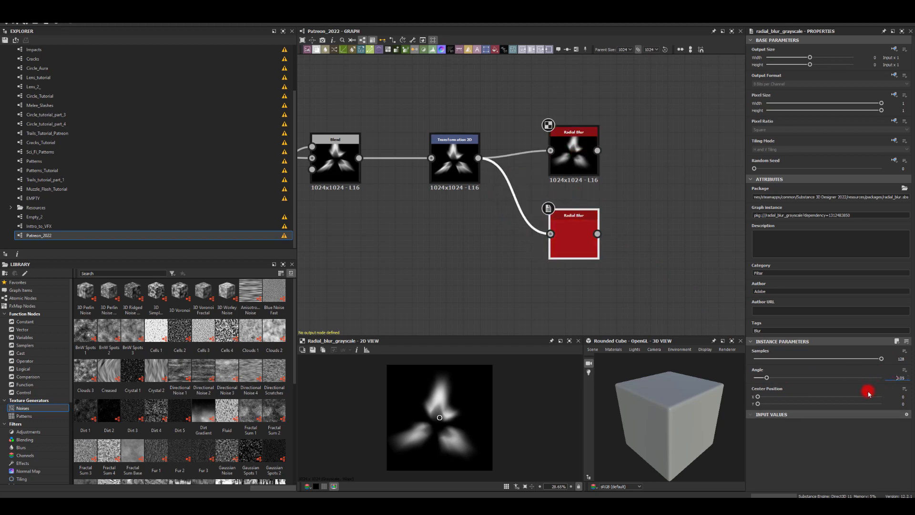
key(Return)
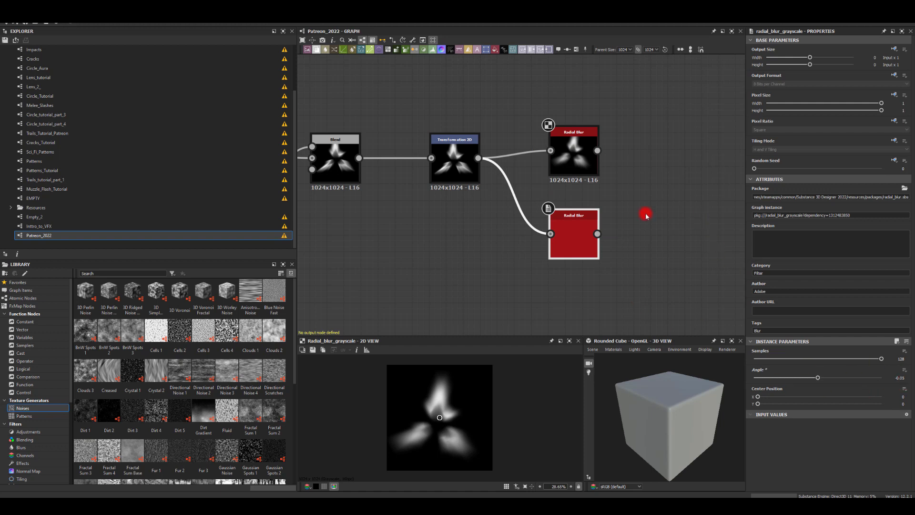
Add a Max (Lighten) Blend with the upper Radial Blur as foreground and the lower one as background.
middle_drag(643, 212, 601, 213)
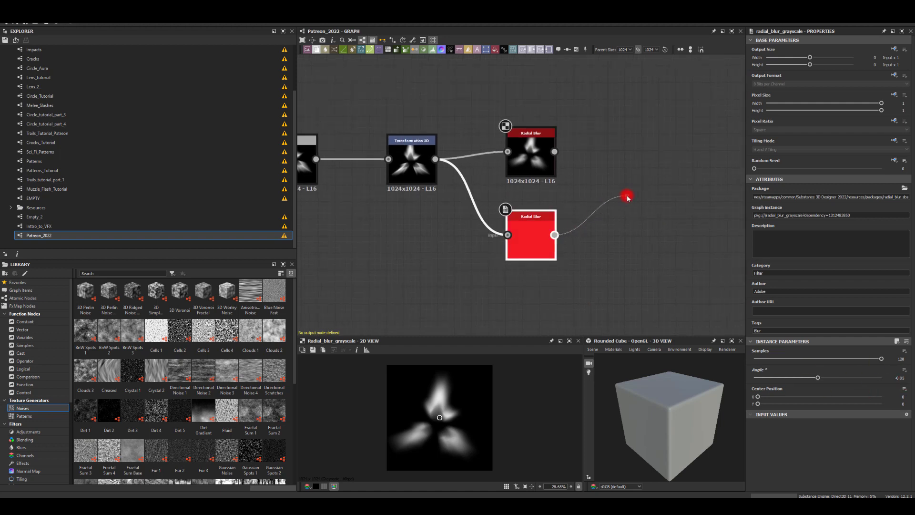
drag(627, 196, 627, 196)
text(bl)
click(643, 213)
drag(554, 152, 626, 181)
click(766, 216)
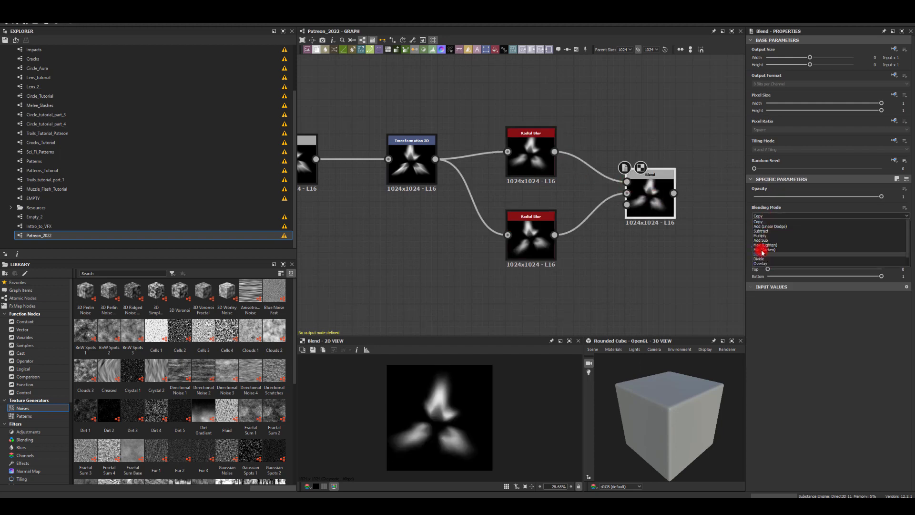
click(761, 246)
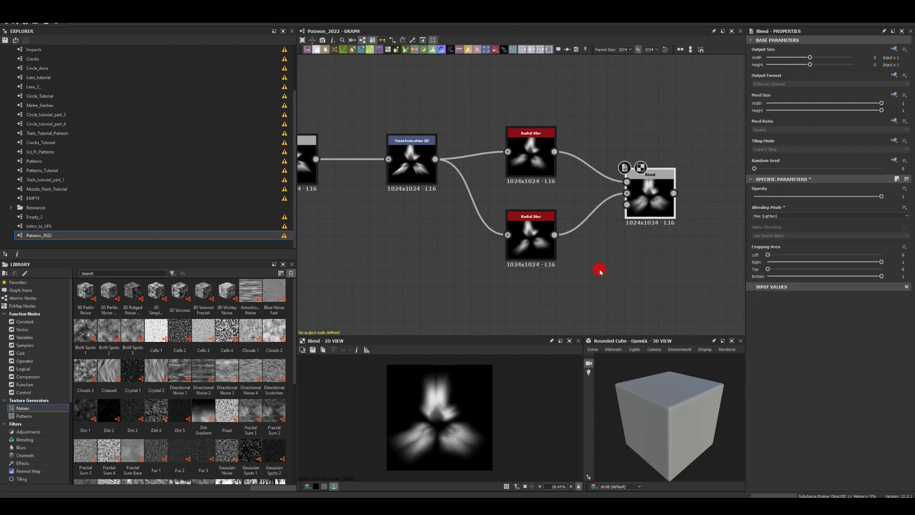
Rearrange the two Radial Blur nodes so they sit closer together before the Blend.
drag(522, 237, 523, 248)
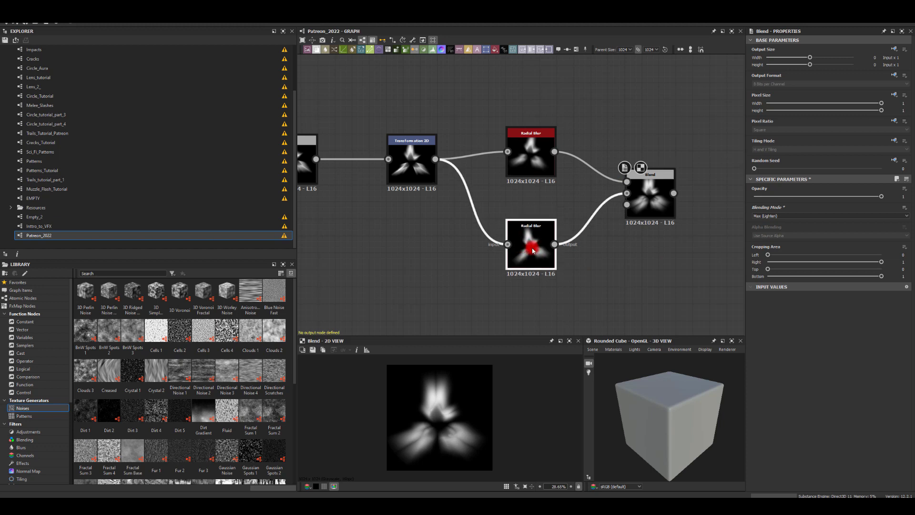
click(528, 251)
drag(541, 157, 541, 182)
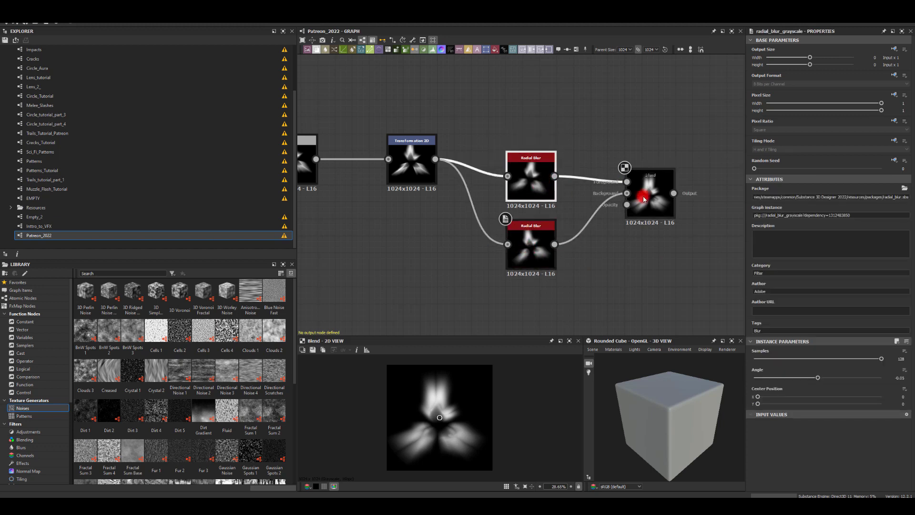
Add another Max (Lighten) Blend with the radial-blur Blend as foreground and the Transformation 2D as background.
drag(648, 196, 713, 147)
text(bl)
click(727, 162)
middle_drag(733, 175, 662, 164)
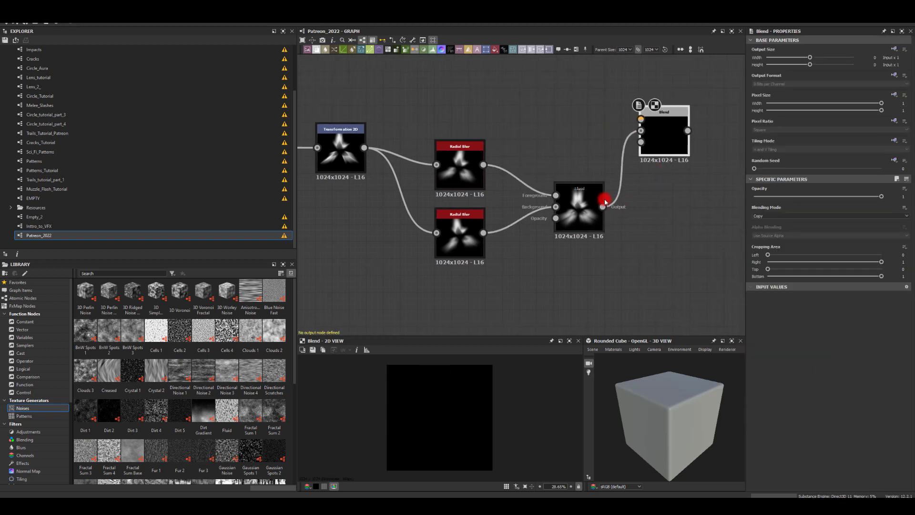
drag(602, 206, 640, 119)
drag(364, 147, 665, 139)
click(755, 237)
click(763, 218)
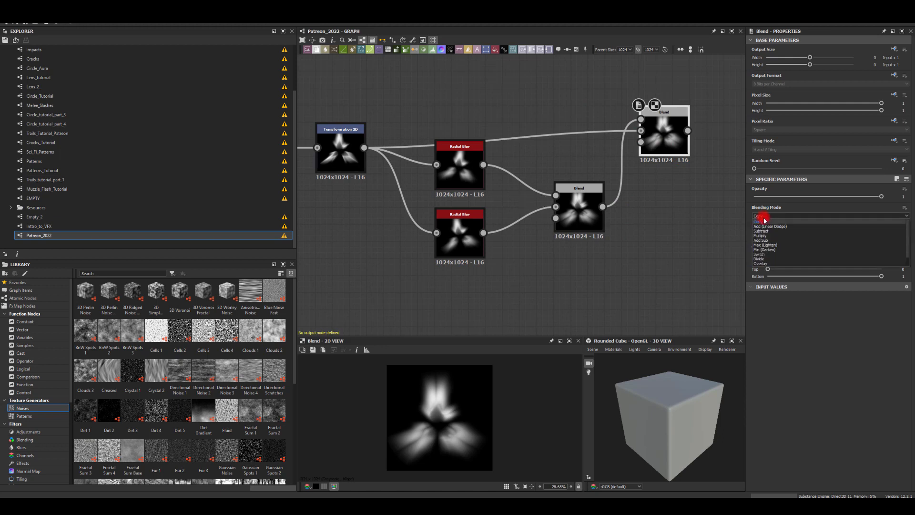
click(763, 247)
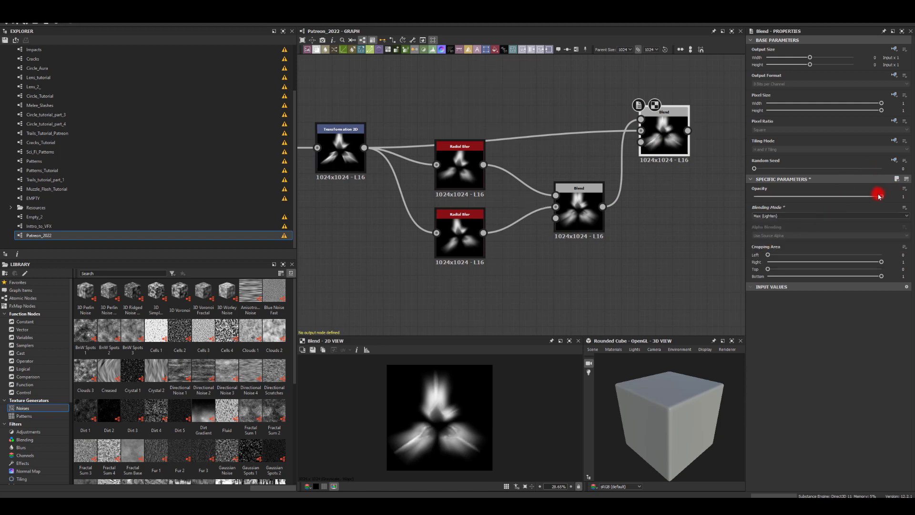
Lower the new Blend's opacity to about 0.51 and inspect the softened spikes up close.
drag(875, 199, 818, 199)
scroll(413, 439, up, 2)
scroll(405, 449, down, 2)
scroll(416, 421, down, 2)
scroll(406, 424, up, 6)
scroll(388, 419, down, 1)
scroll(398, 432, down, 1)
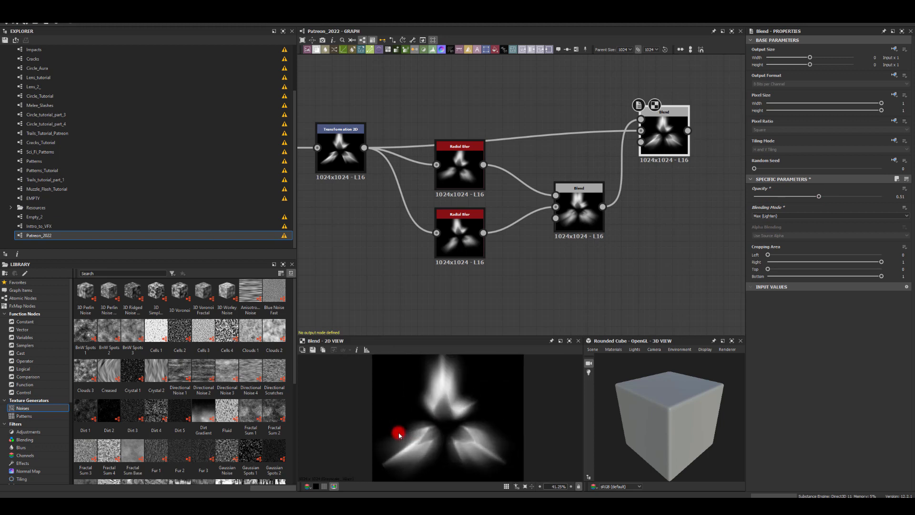
Set the upper Radial Blur's angle to 0.1 and the lower one's to -0.1, checking the whole shape.
click(446, 173)
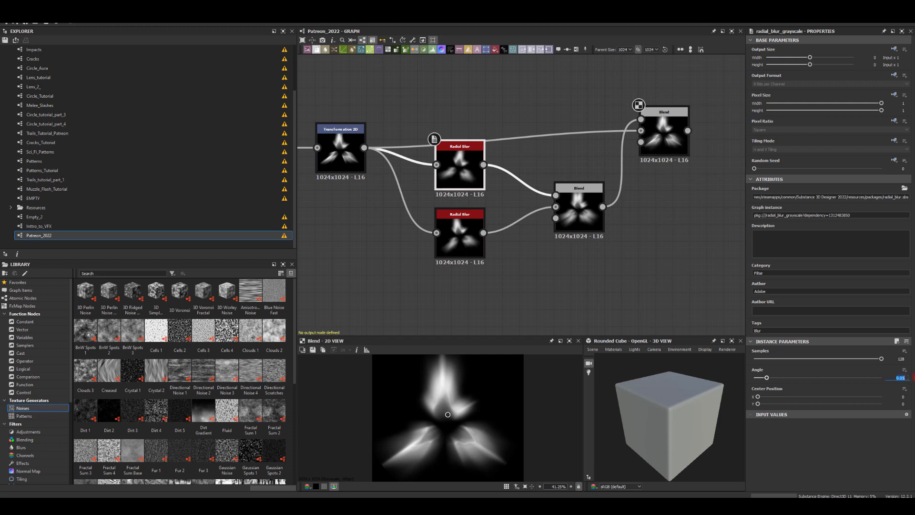
text(0.1)
key(Return)
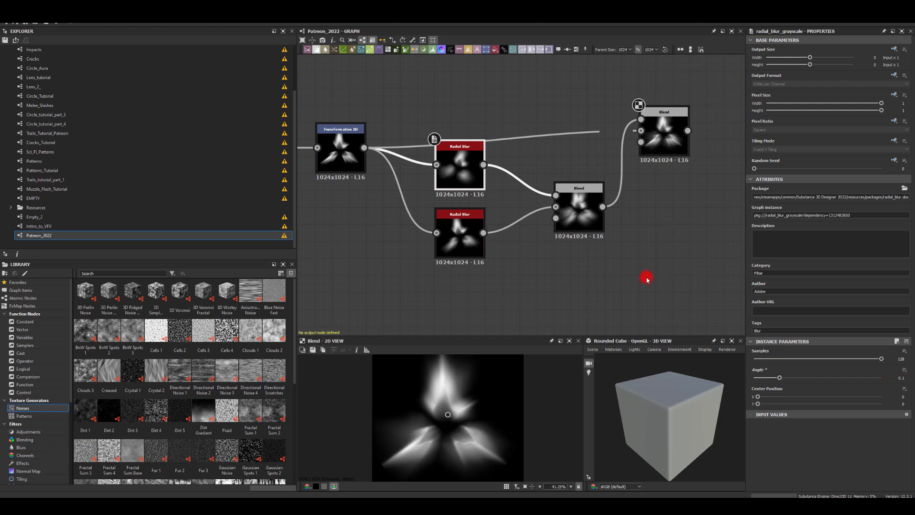
click(458, 240)
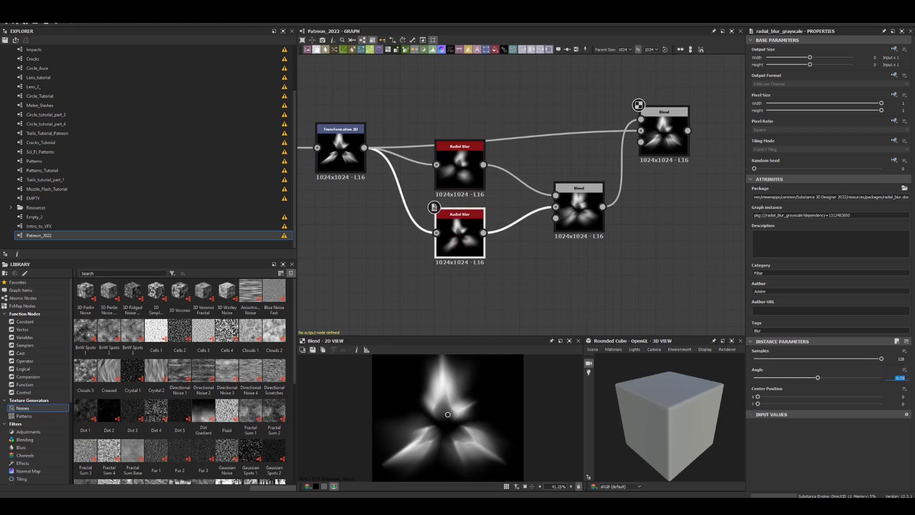
key(Return)
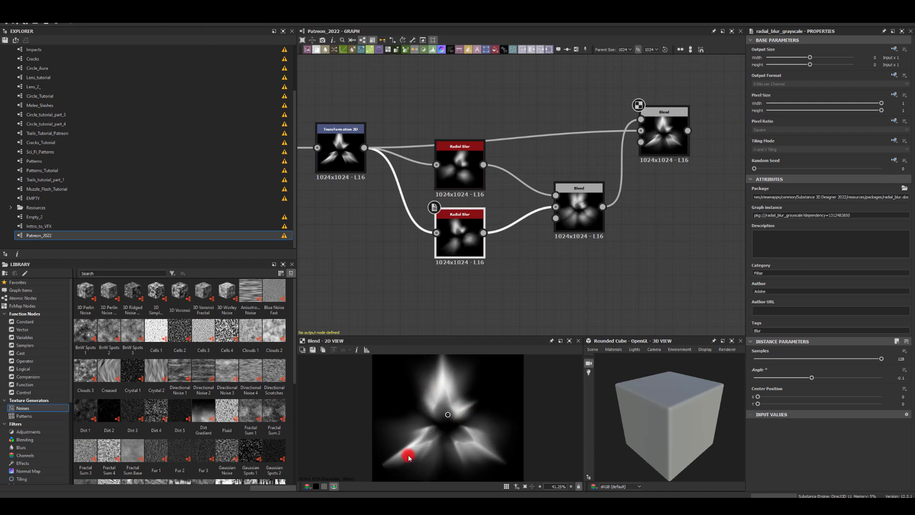
scroll(441, 439, down, 2)
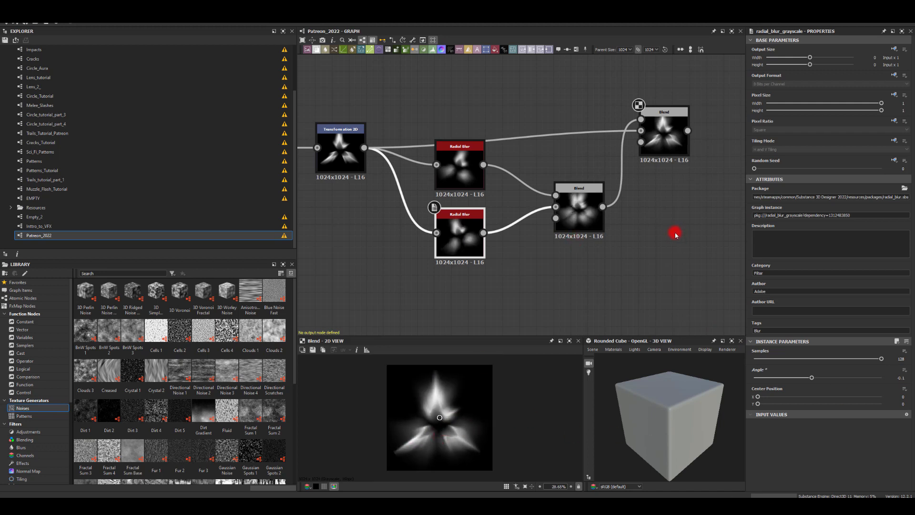
Add a Threshold node fed by the final Blend.
middle_drag(665, 224, 538, 265)
middle_drag(560, 225, 426, 255)
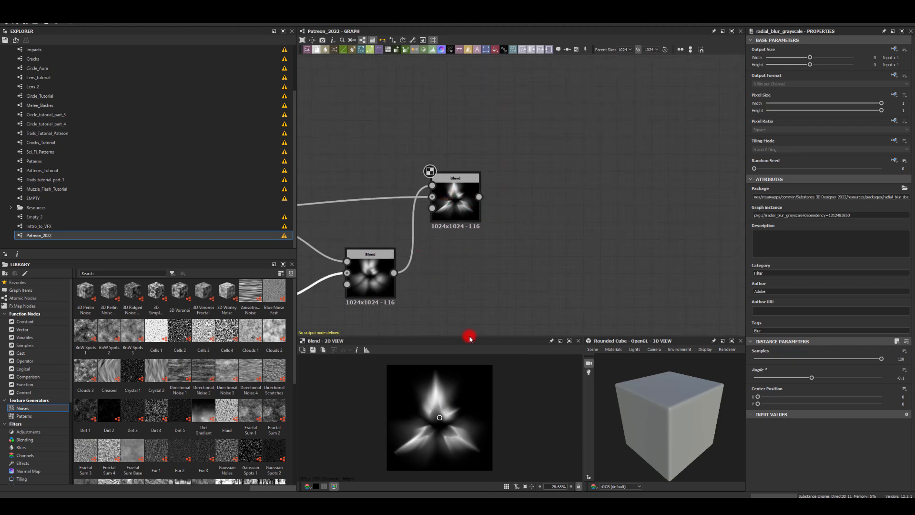
drag(566, 230, 565, 231)
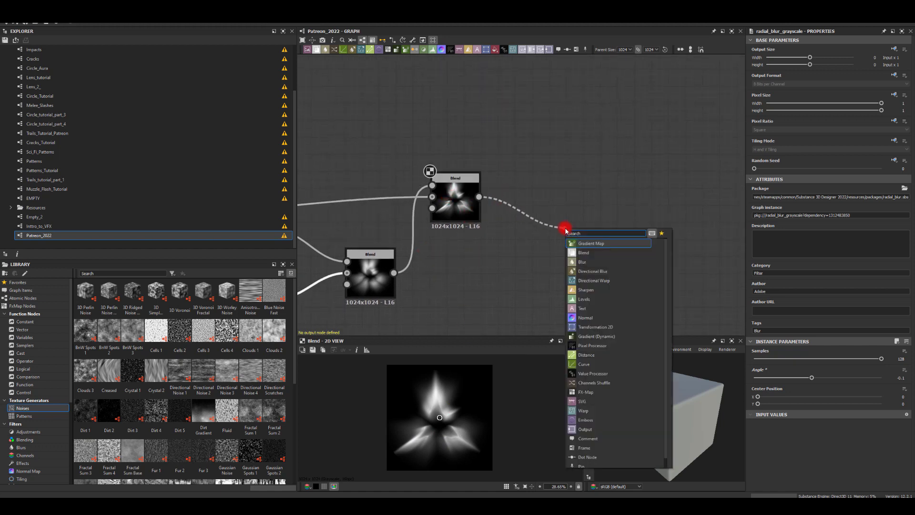
text(th)
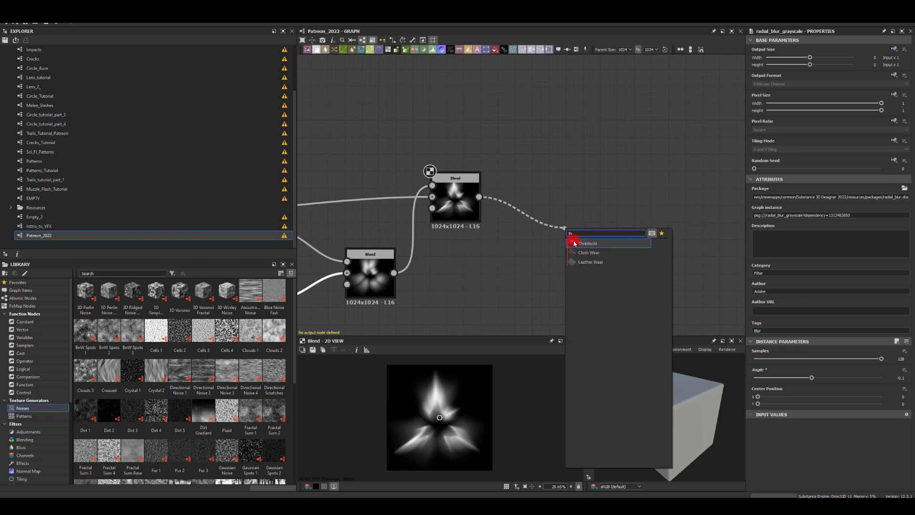
click(578, 242)
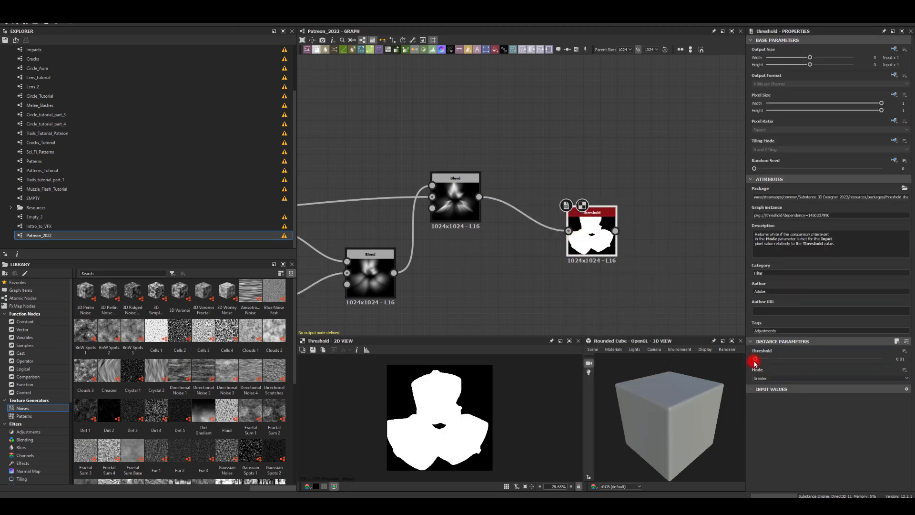
Raise the Threshold node's threshold value to 0.47 and on to about 0.98 to test how the spikes dissolve.
drag(754, 362, 815, 343)
click(428, 258)
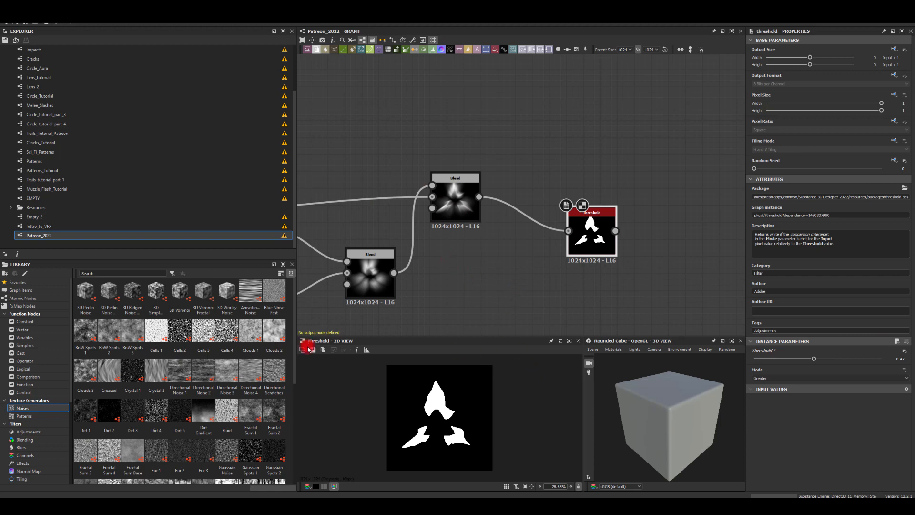
drag(812, 362, 886, 349)
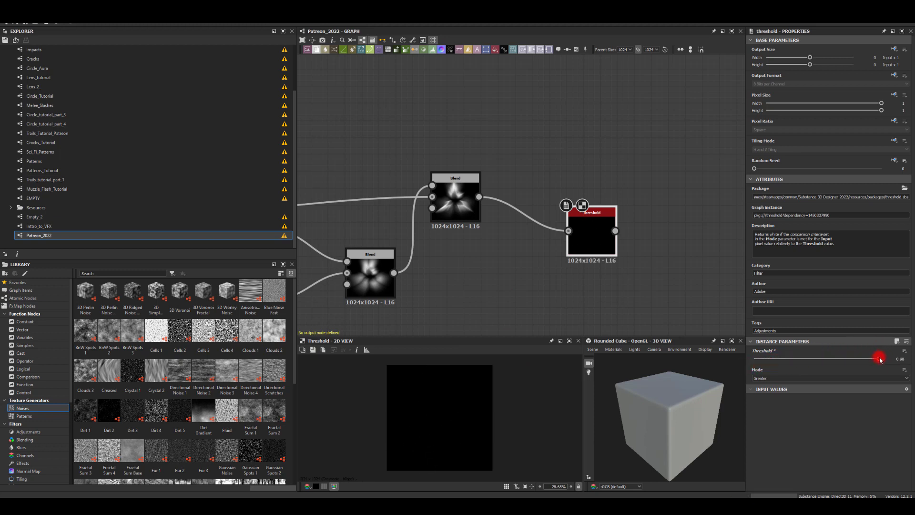